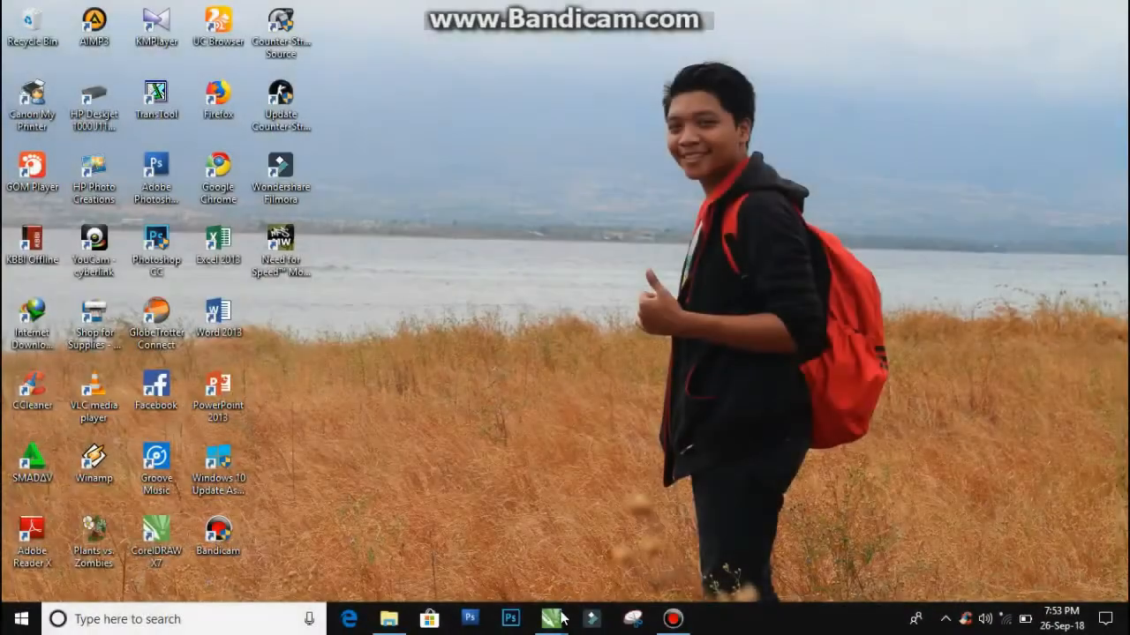
- Switch to CorelDRAW, create a page-sized rectangle, and draw a rectangle about 200 × 158 mm over the page's lower half
mouse_move(551, 619)
left_click(598, 541)
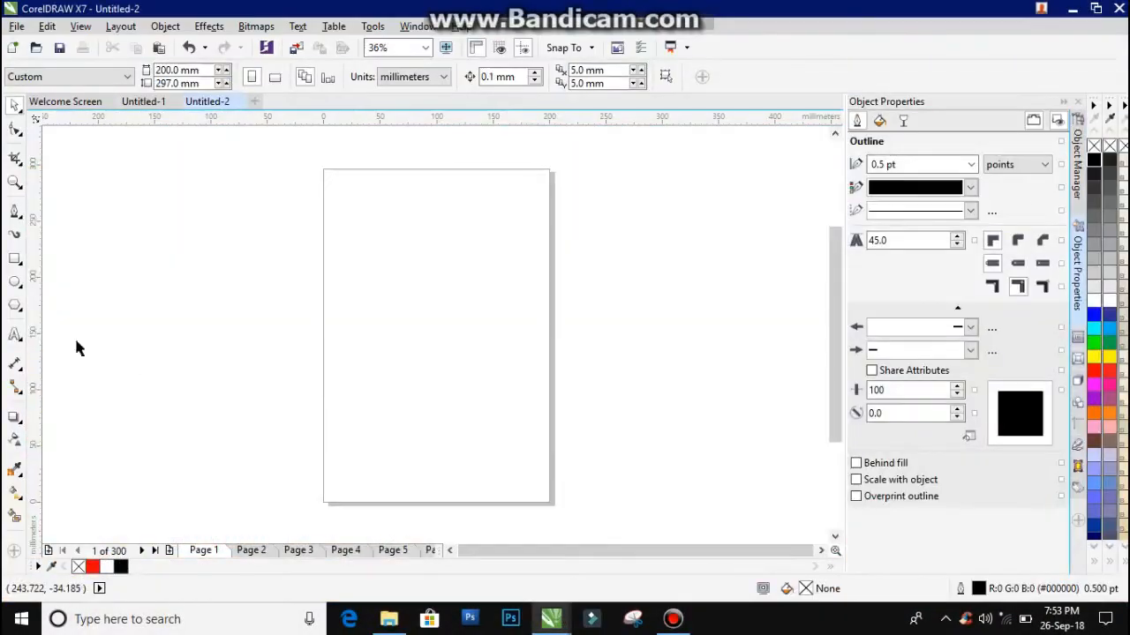
double_click(16, 259)
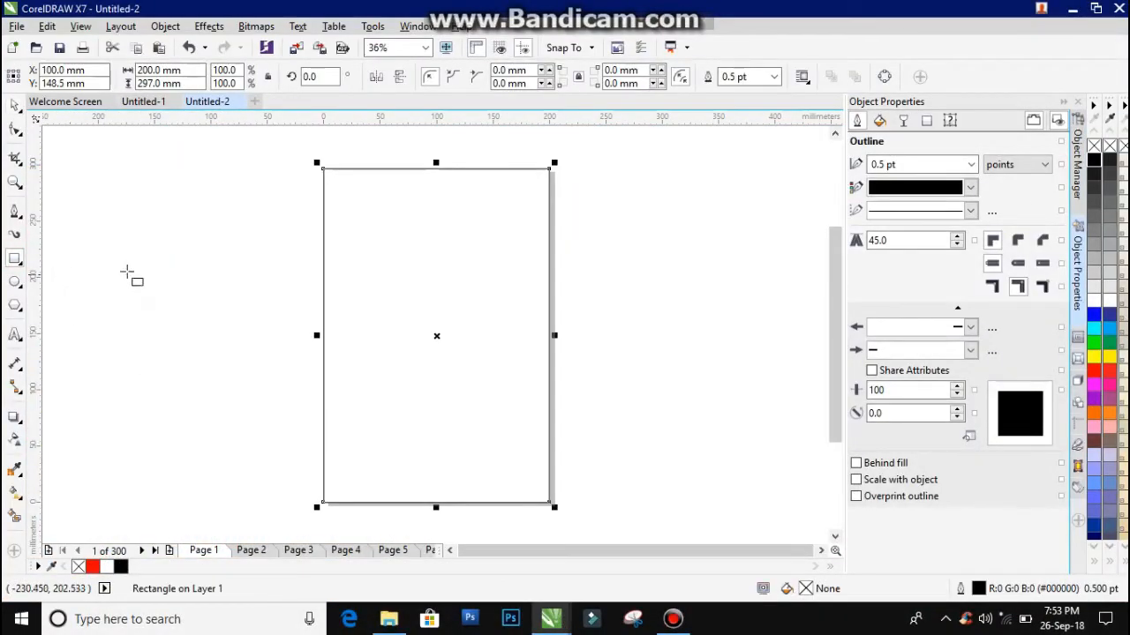
left_click(16, 107)
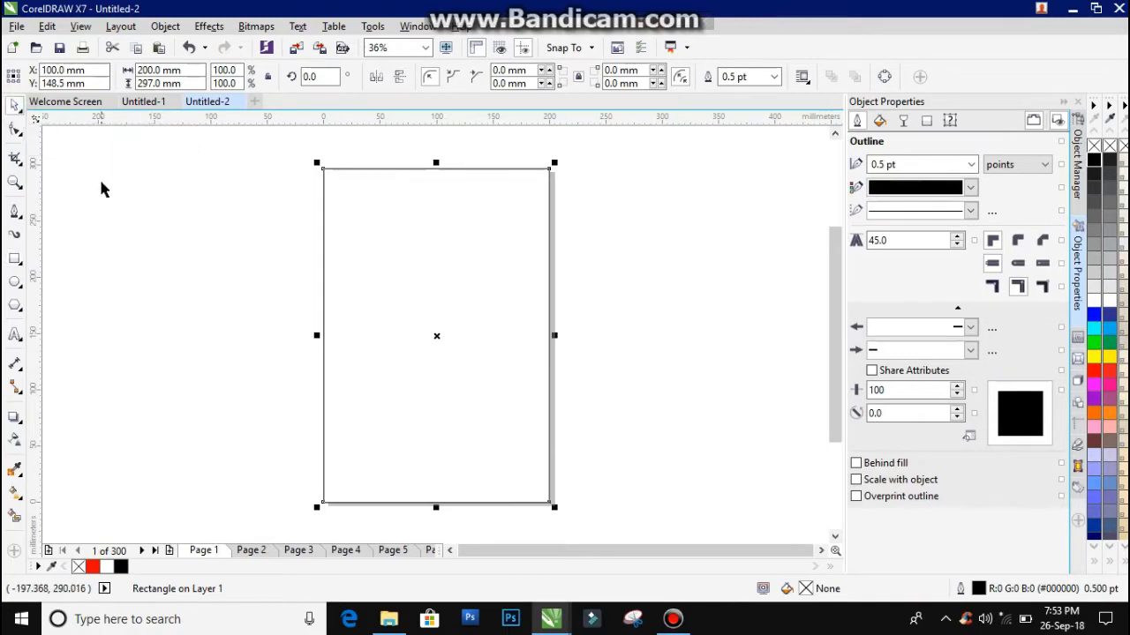
left_click_drag(324, 325, 554, 507)
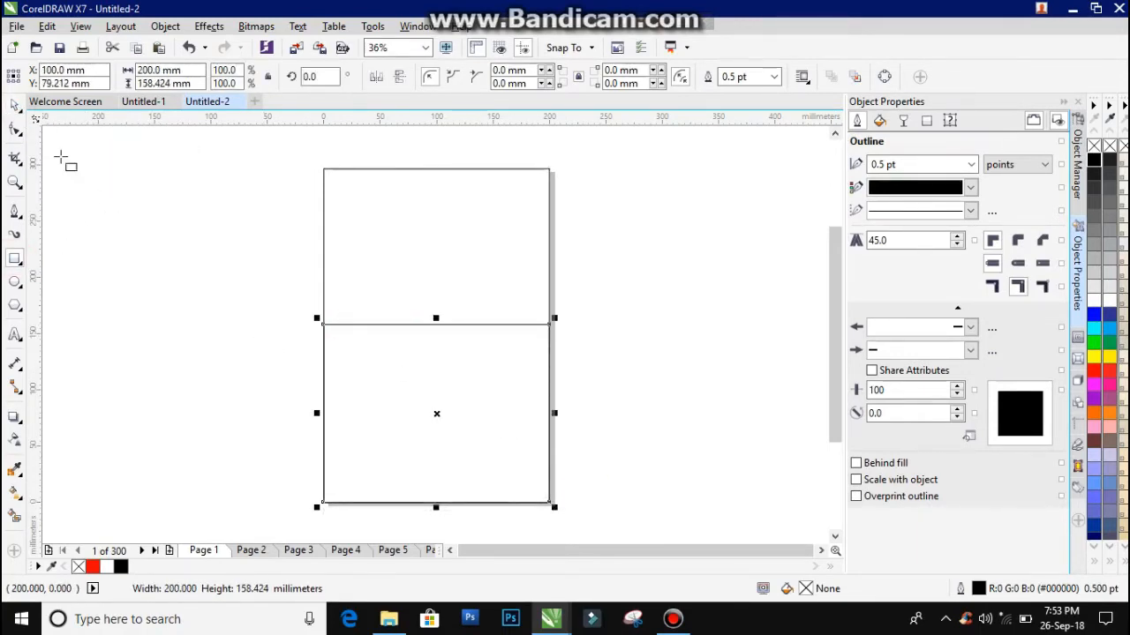
- Convert the lower rectangle to curves, lower its upper-left node to about 94 mm, and bend its top edge into a downward curve
left_click(15, 129)
key("ctrl+q")
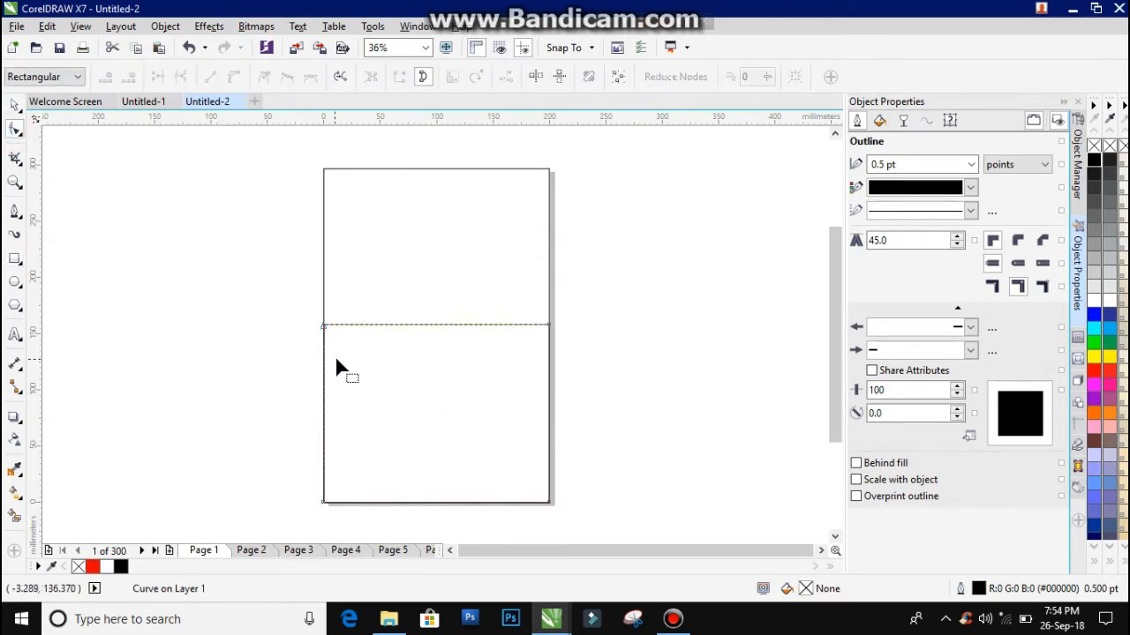
left_click_drag(322, 325, 323, 403)
left_click(417, 372)
left_click(234, 77)
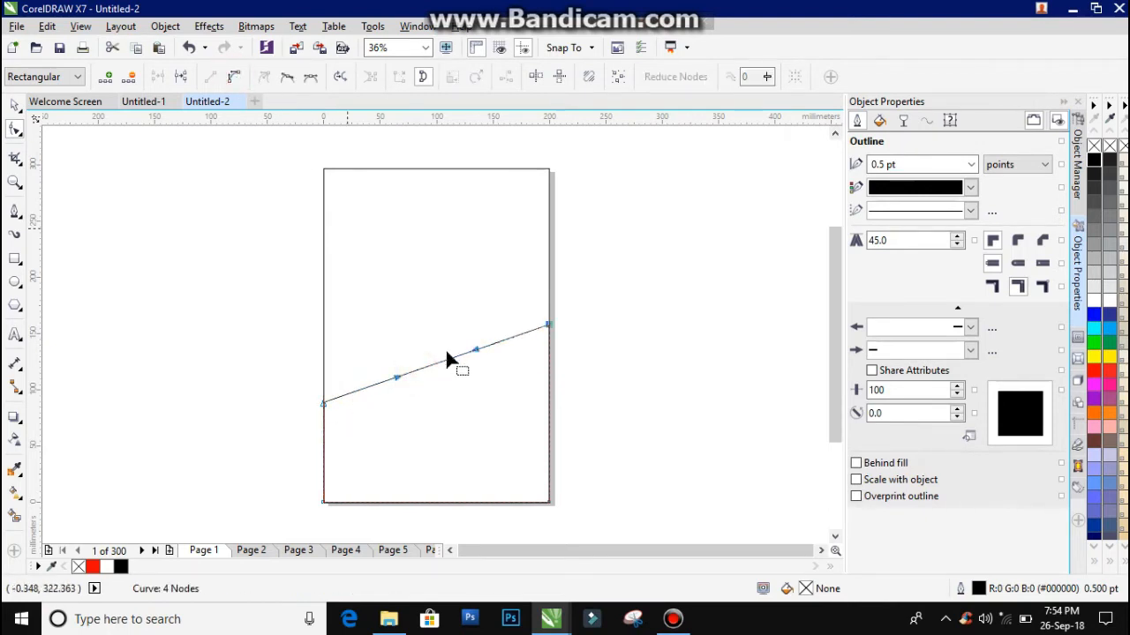
left_click_drag(438, 366, 436, 403)
left_click_drag(323, 403, 328, 398)
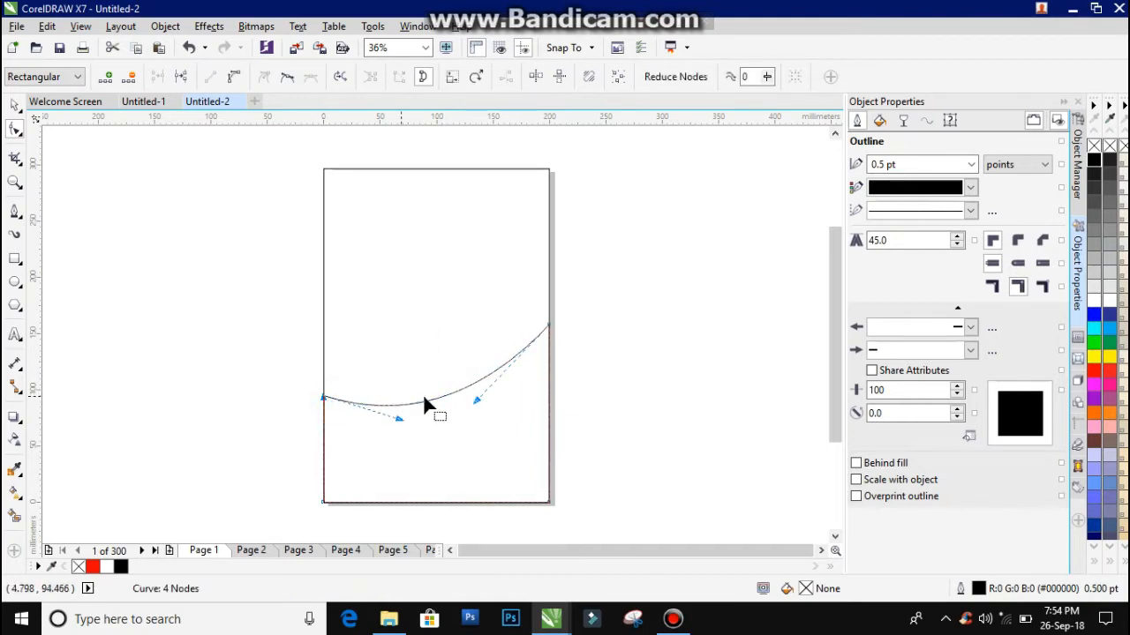
left_click(435, 400)
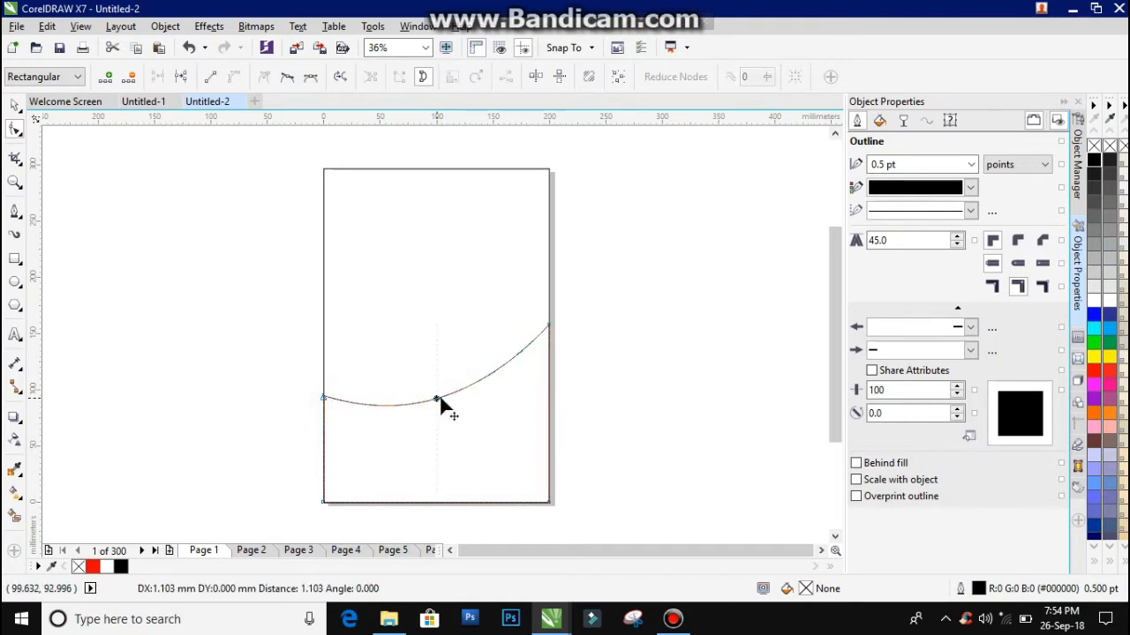
- Fill the curved shape with red and remove its outline
left_click(1095, 374)
left_click(16, 107)
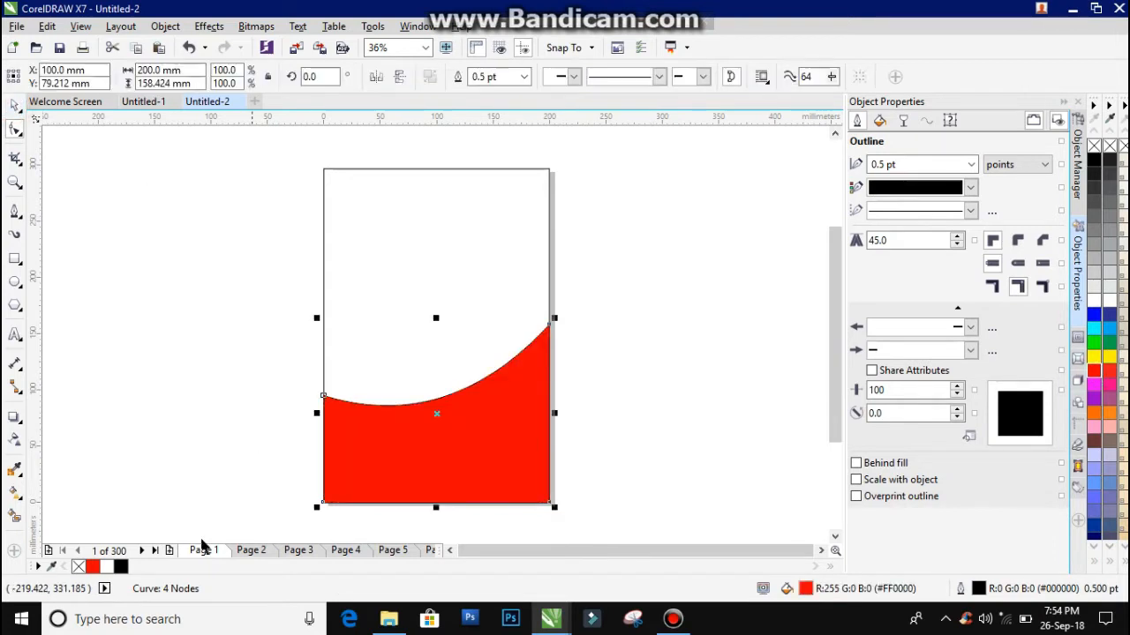
right_click(79, 566)
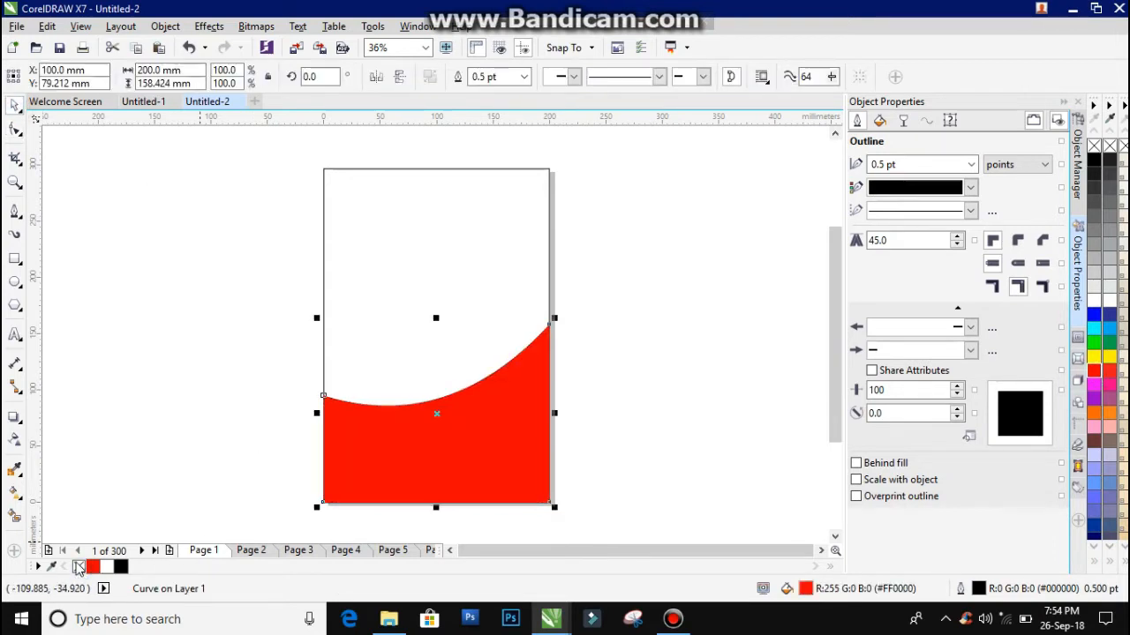
- Copy the red curved shape and paste the duplicate in place
right_click(503, 412)
left_click(549, 344)
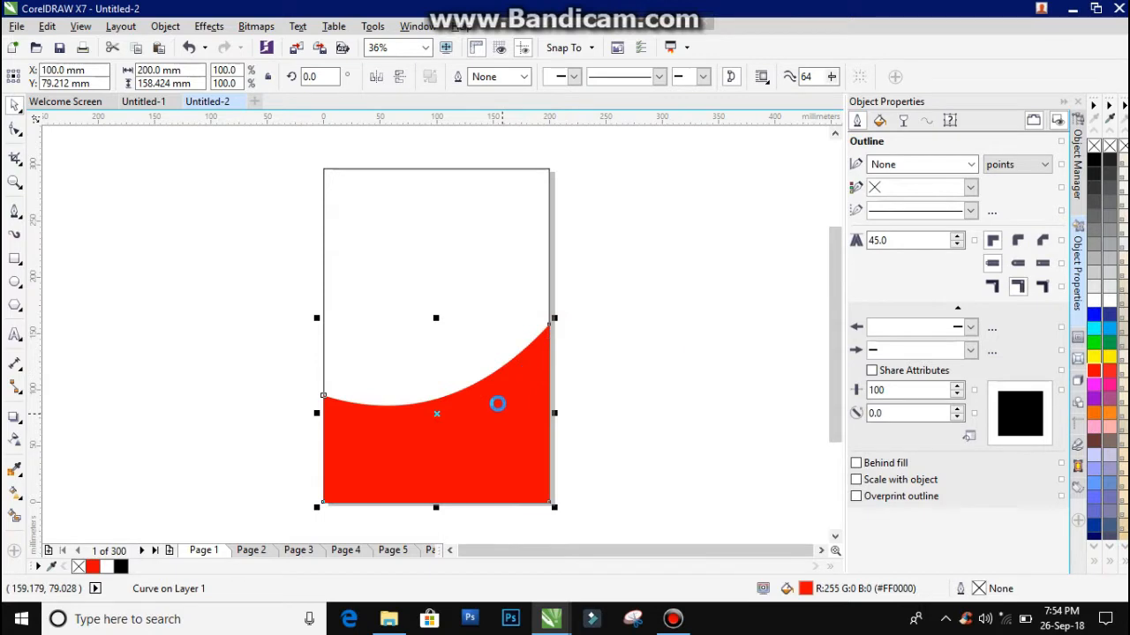
right_click(613, 396)
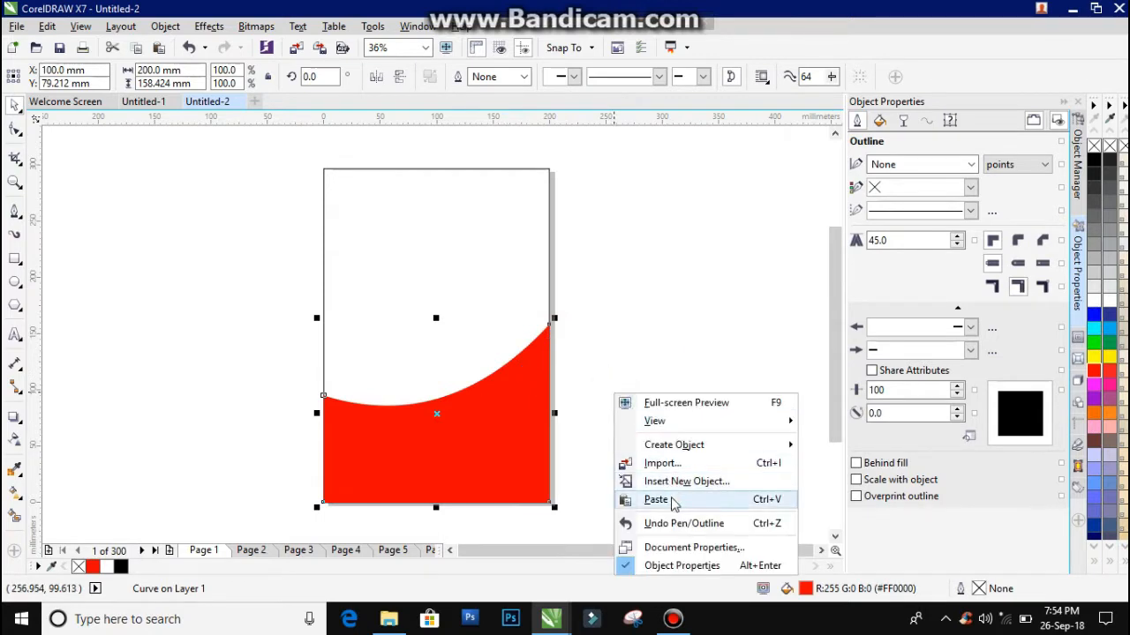
left_click(607, 395)
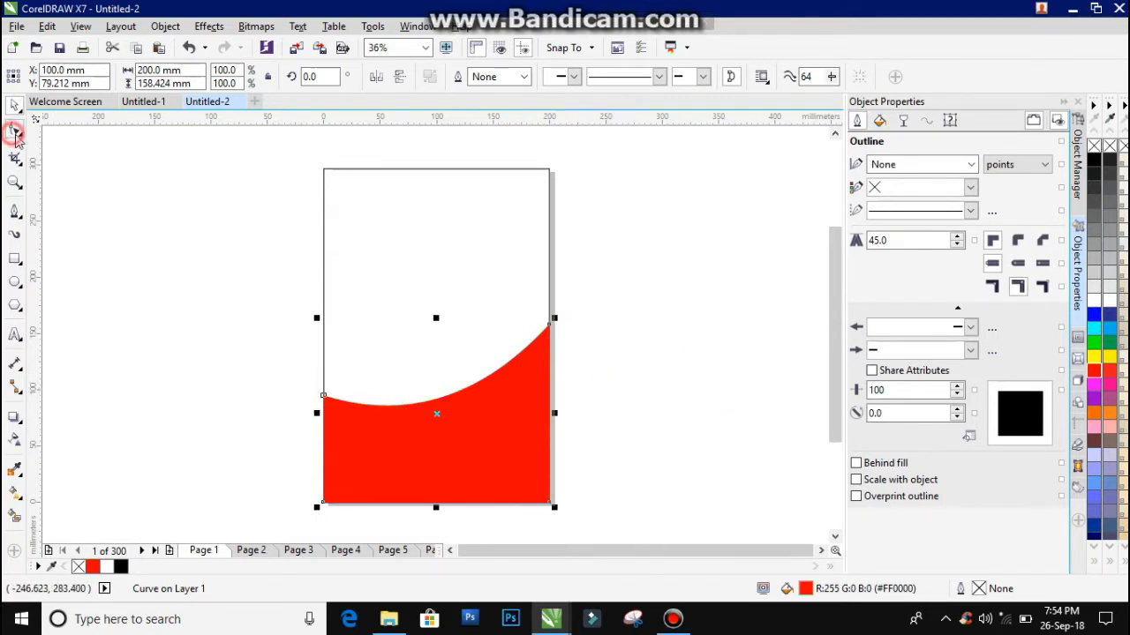
- Raise the duplicate's upper-left node to about 119 mm and adjust the curvature of its top edge
left_click(15, 131)
left_click_drag(326, 403, 325, 370)
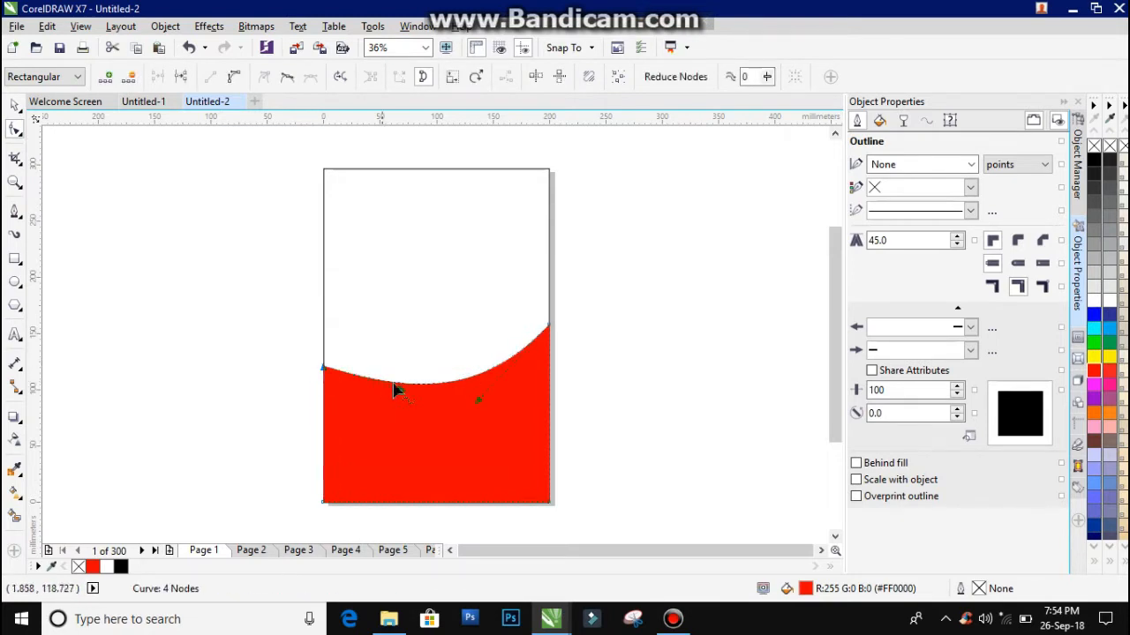
left_click_drag(403, 390, 392, 396)
left_click(15, 104)
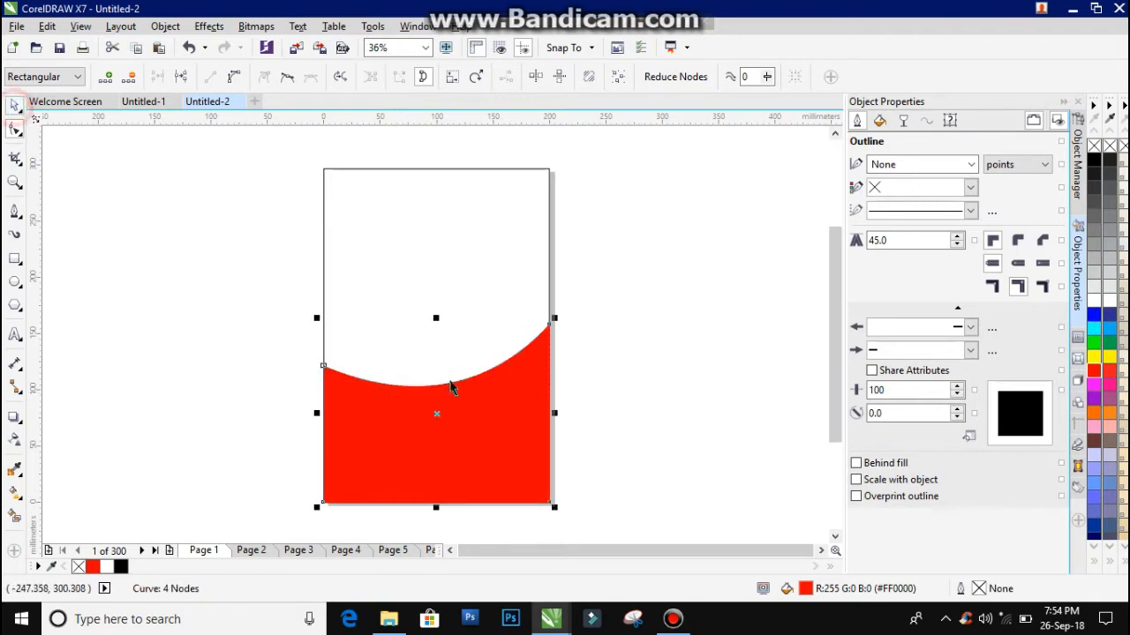
- Send the reshaped duplicate to the back of the layer
right_click(543, 336)
mouse_move(584, 415)
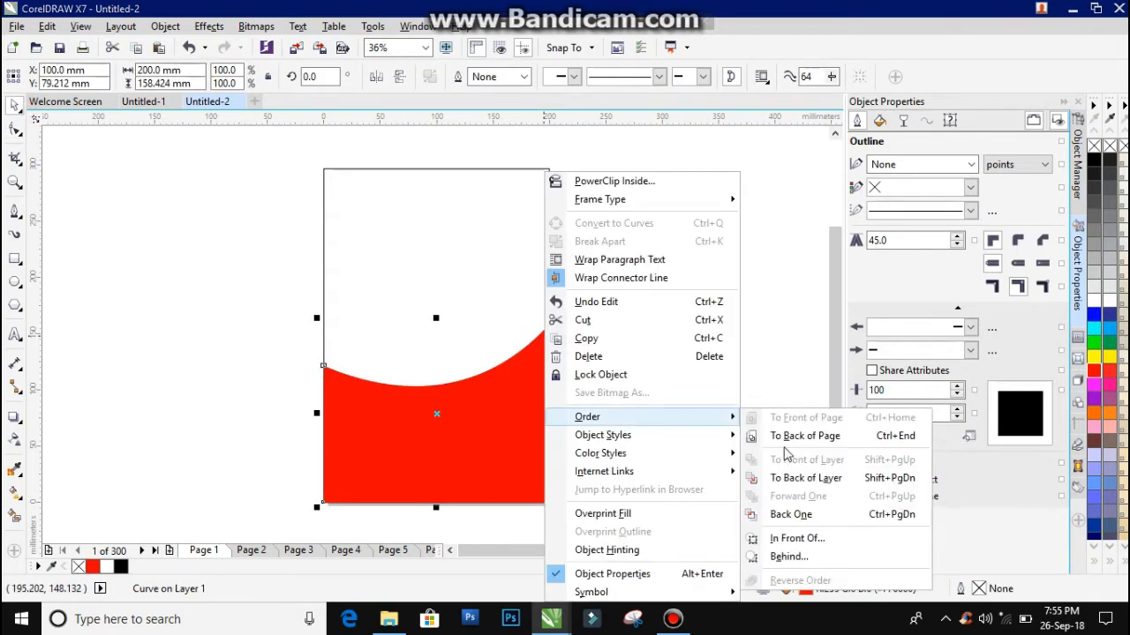
left_click(822, 477)
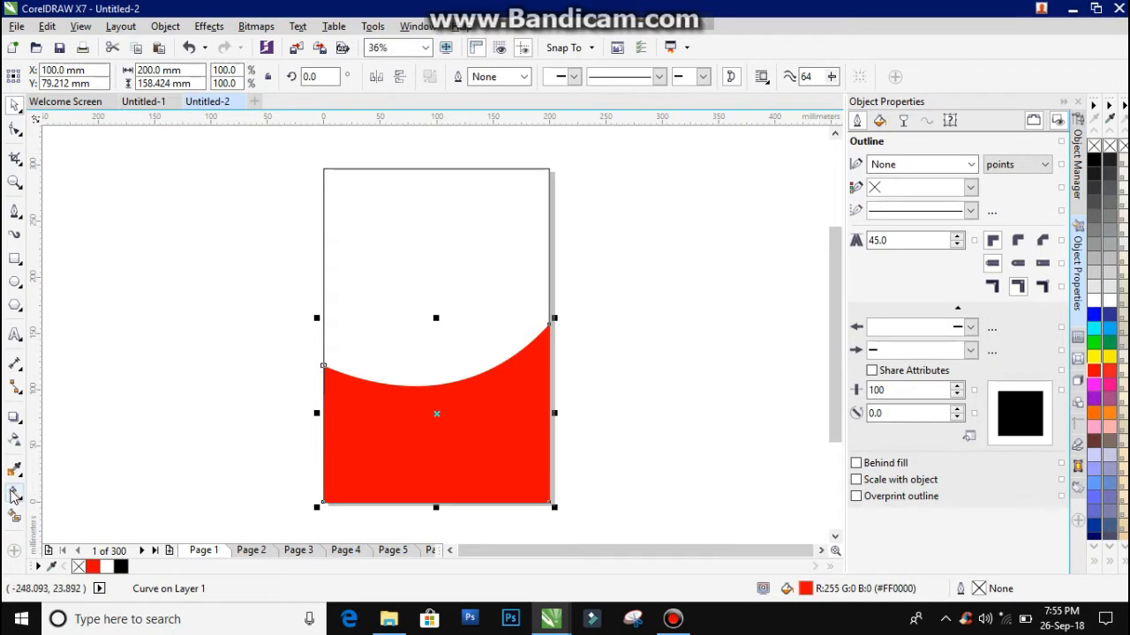
- Apply a red-to-white linear fountain fill to the rear shape, running vertically from above its curved edge down into the red area
left_click(15, 493)
left_click_drag(329, 372, 386, 472)
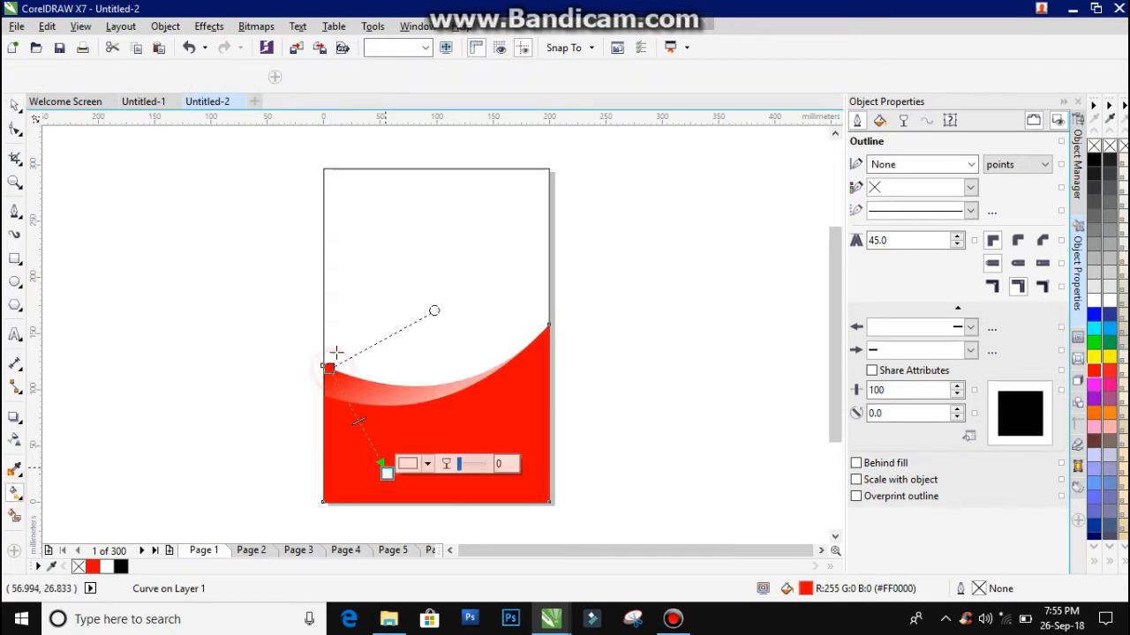
left_click_drag(329, 367, 381, 318)
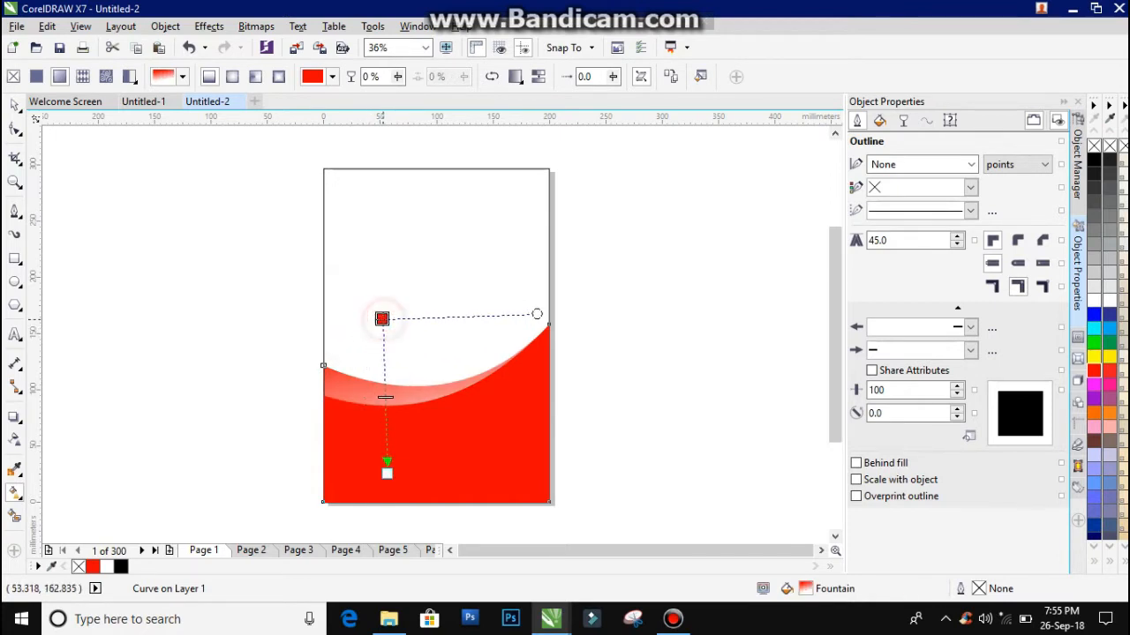
key("z")
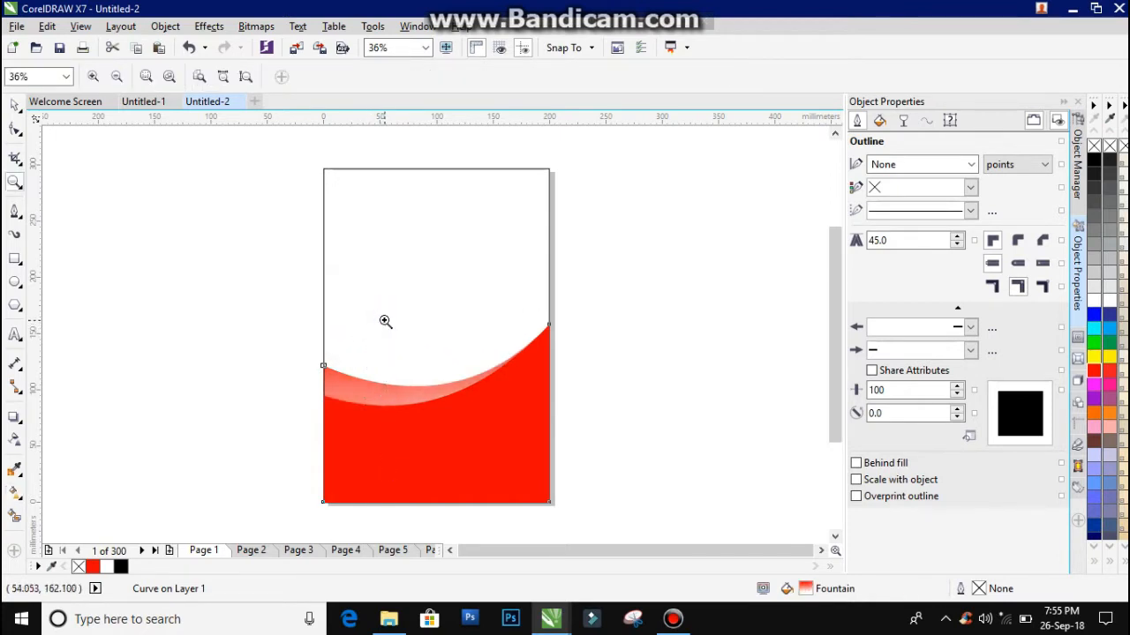
left_click(15, 494)
left_click_drag(382, 317, 389, 314)
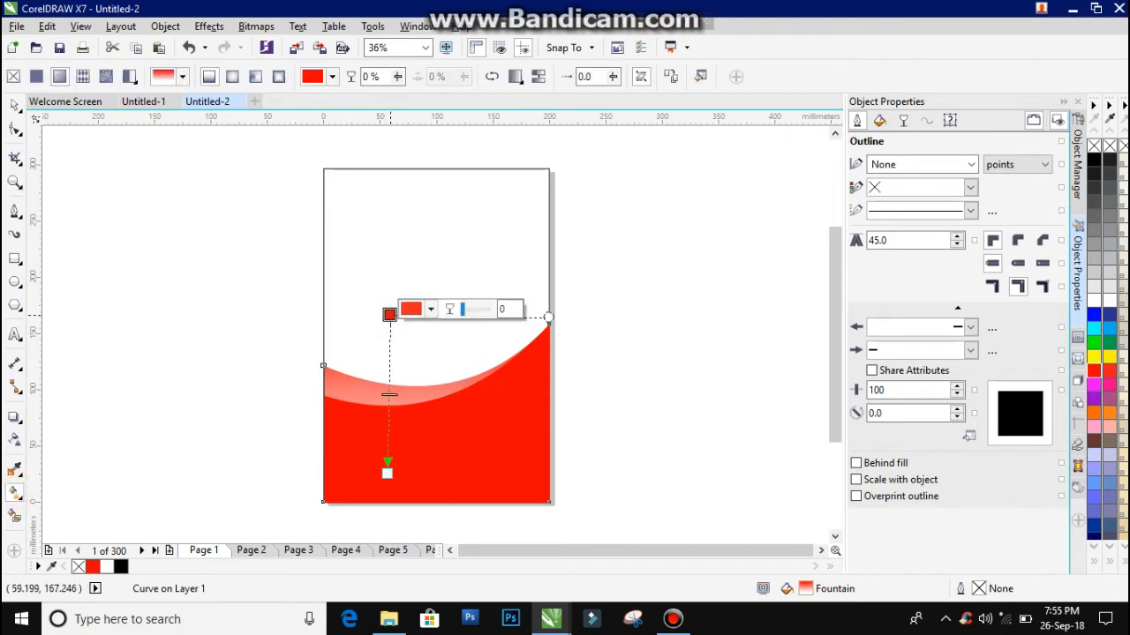
- Set the gradient's lower end colour to a pale tint of the sampled red and adjust the position of the red start handle
left_click(387, 473)
left_click(428, 469)
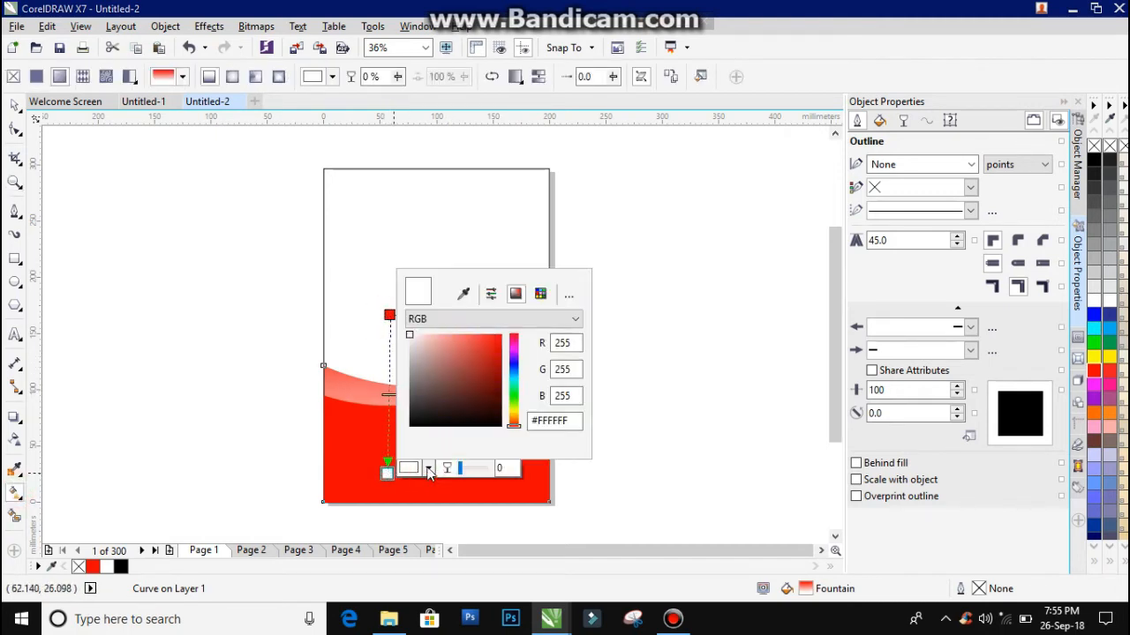
left_click(463, 294)
left_click(362, 470)
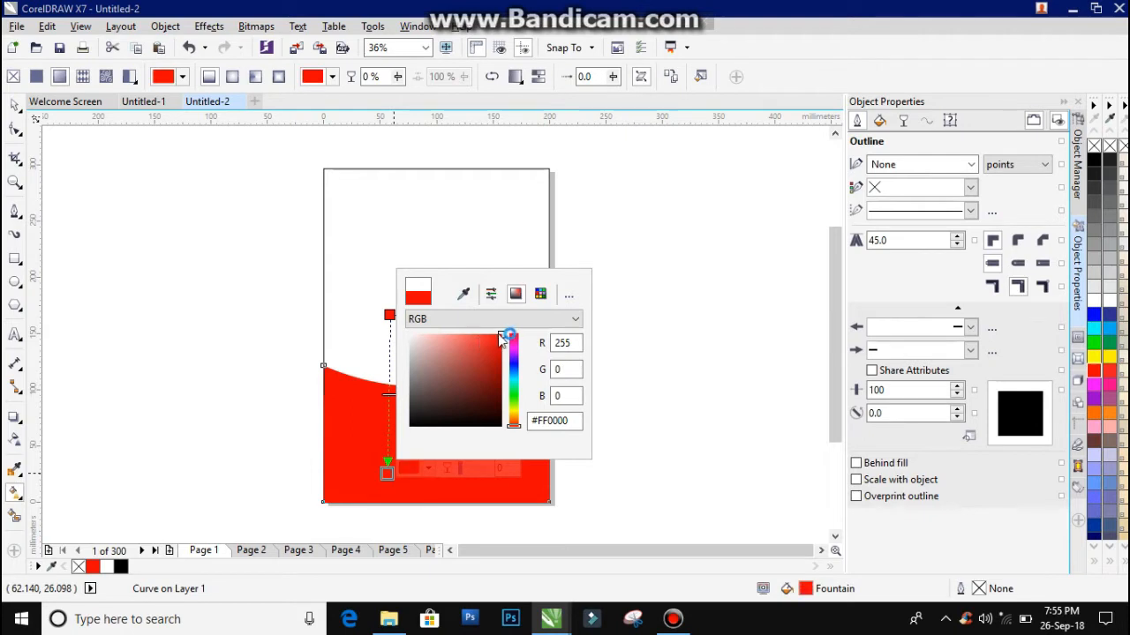
mouse_move(481, 333)
left_mouse_down()
mouse_move(428, 336)
mouse_move(380, 305)
mouse_move(385, 320)
left_mouse_up()
left_click(629, 377)
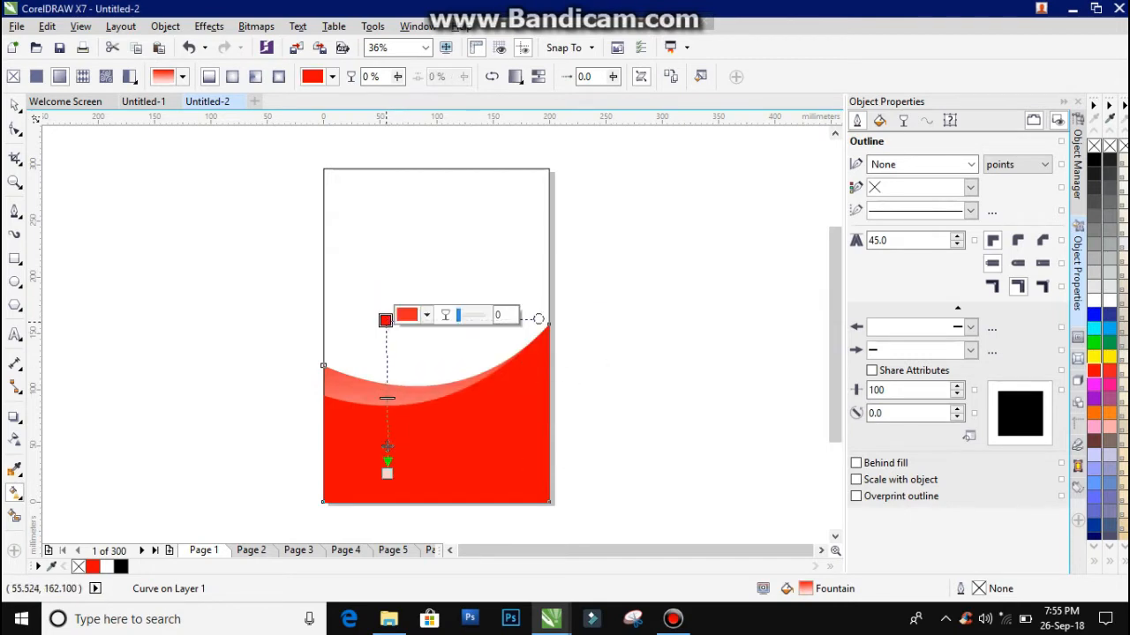
- Change the front shape's uniform fill to the slightly darker red #F00000
left_click(450, 456)
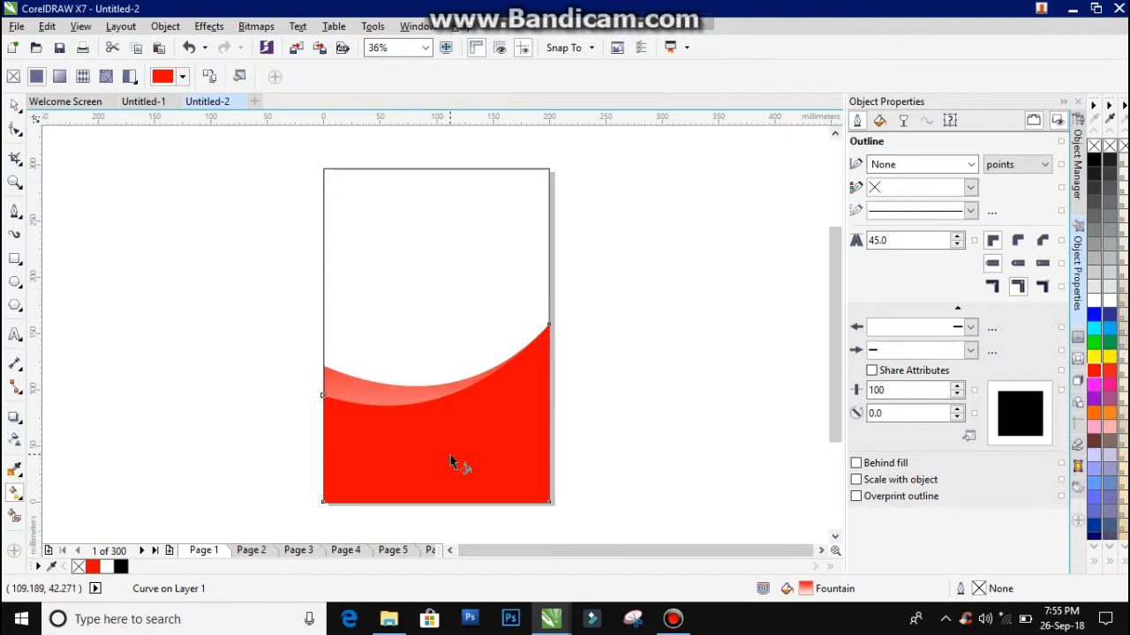
left_click(15, 107)
left_click(887, 123)
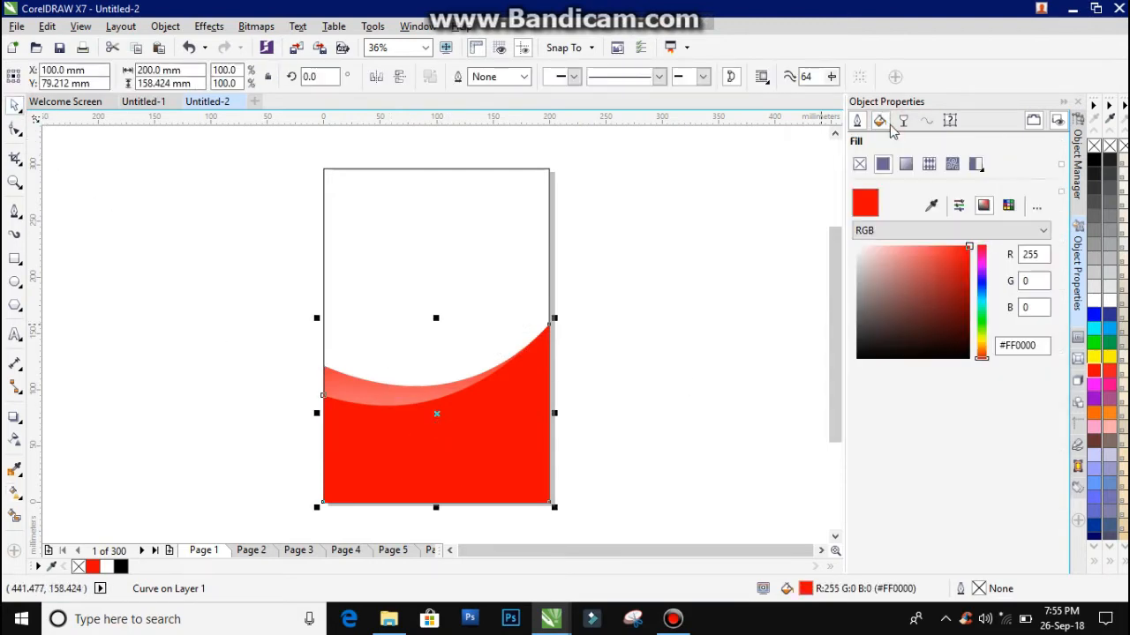
left_click(969, 250)
left_click(970, 254)
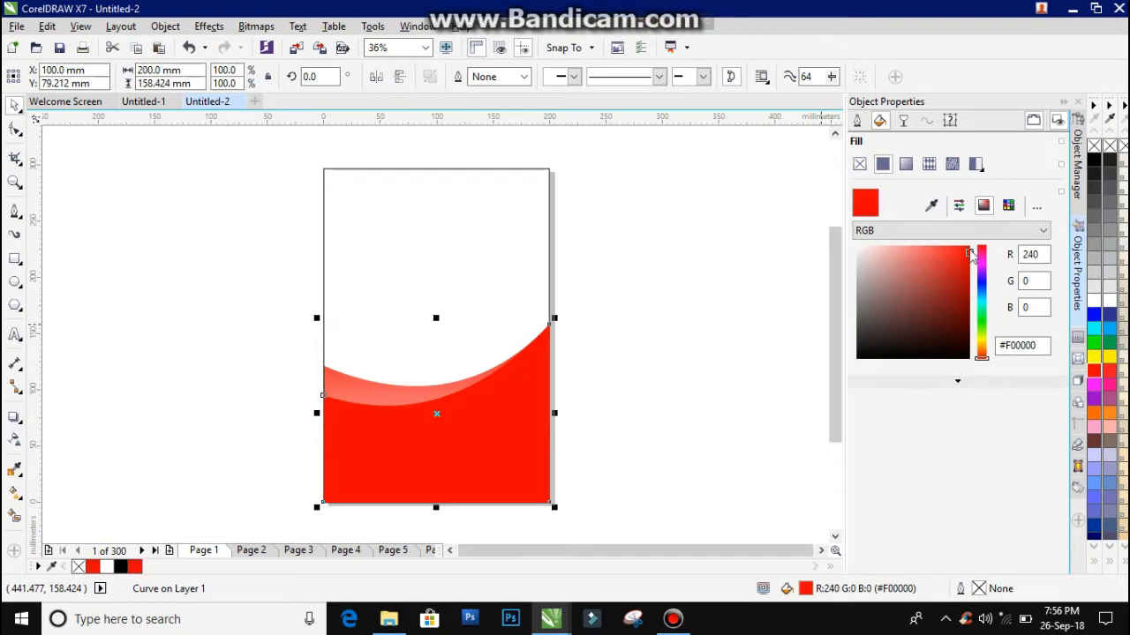
- Move the red start point of the rear shape's gradient slightly upward
left_click(340, 375)
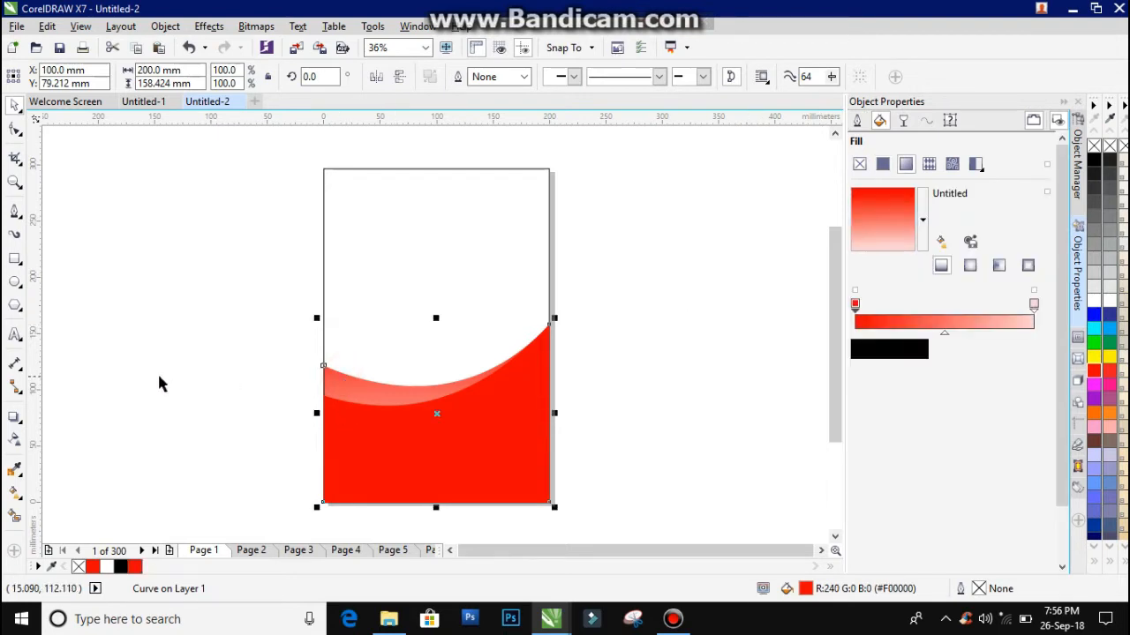
left_click(14, 492)
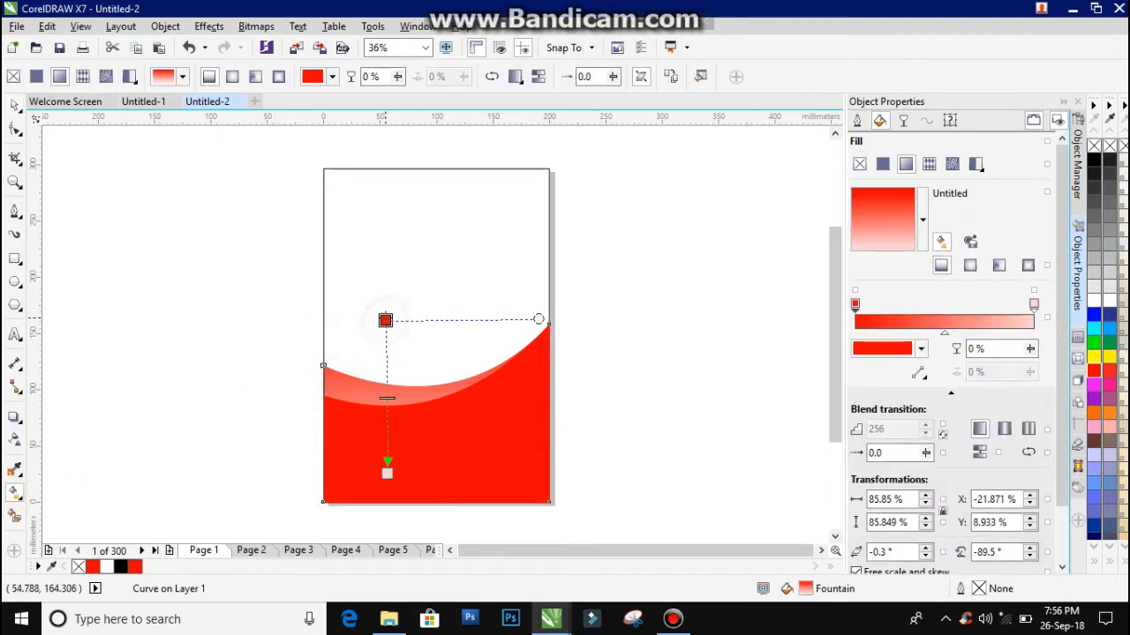
left_click_drag(385, 320, 385, 318)
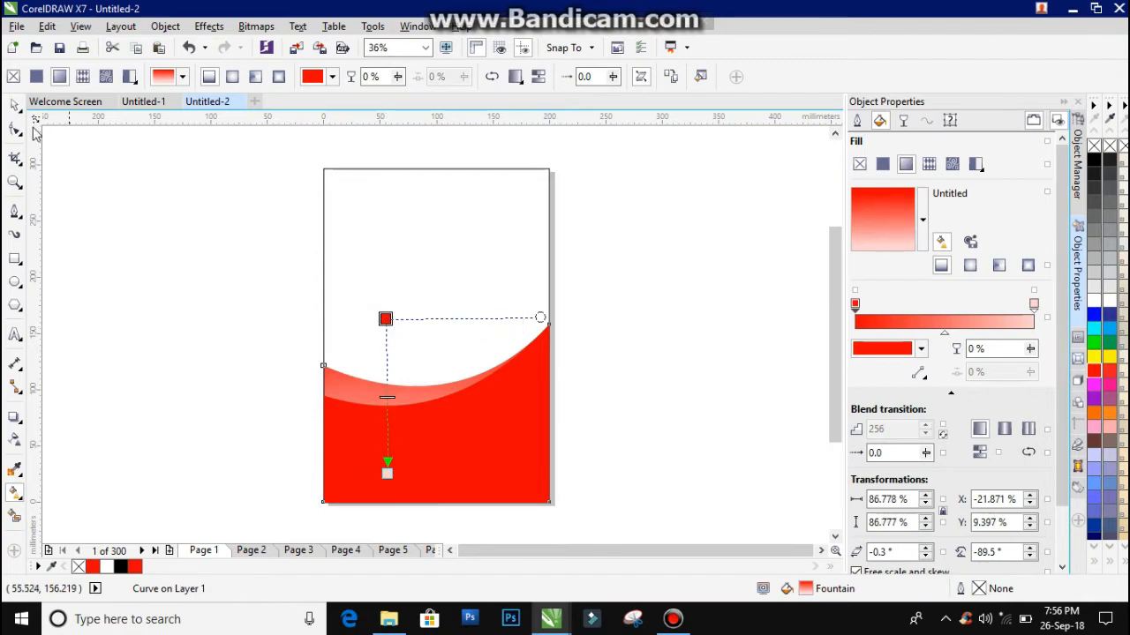
left_click(14, 108)
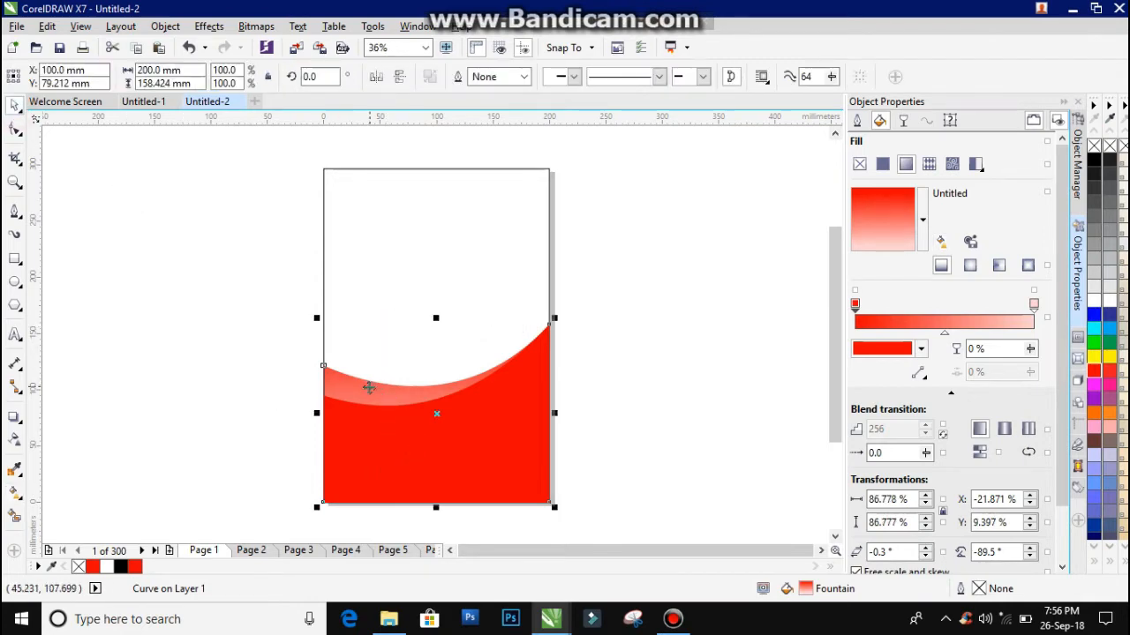
- Copy the rear gradient shape and paste a duplicate in place on top of the design
right_click(354, 393)
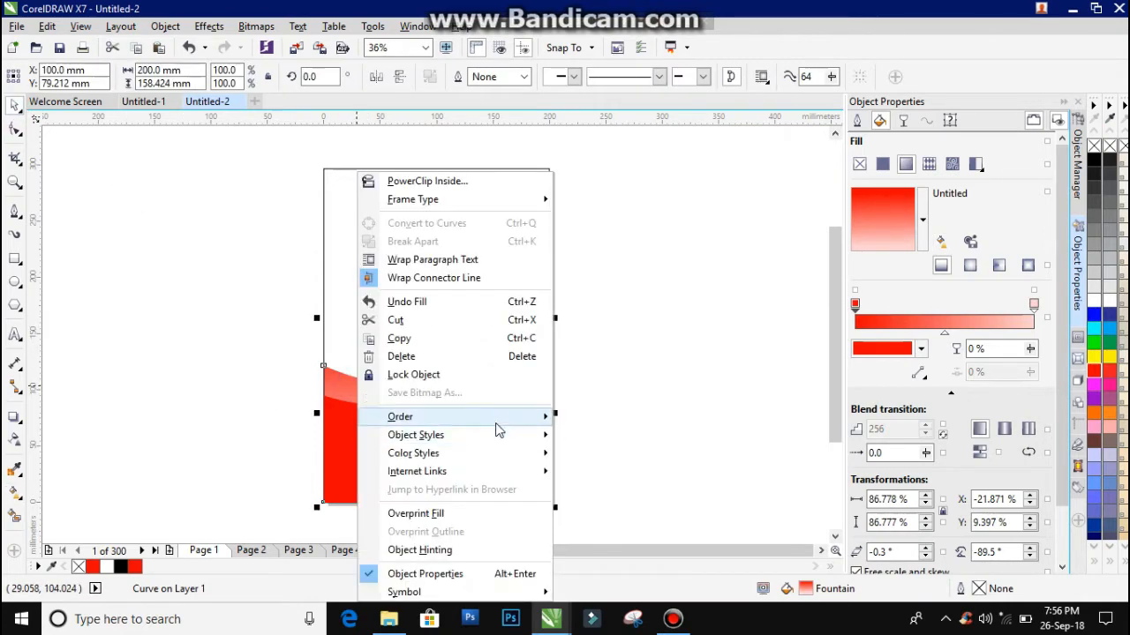
mouse_move(553, 427)
left_click(479, 339)
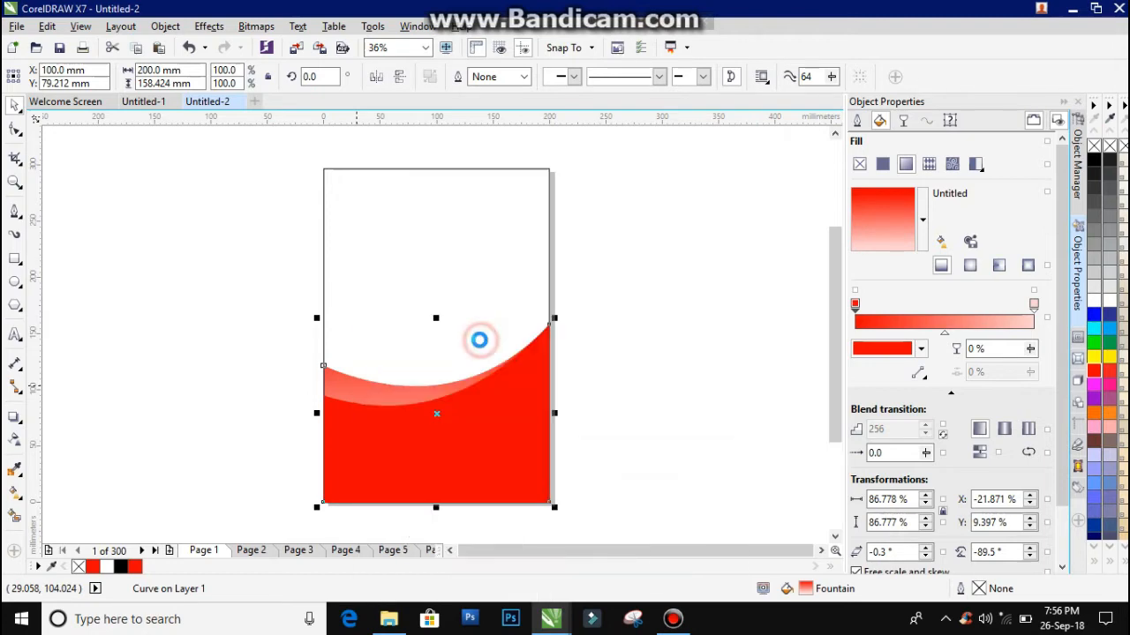
right_click(584, 359)
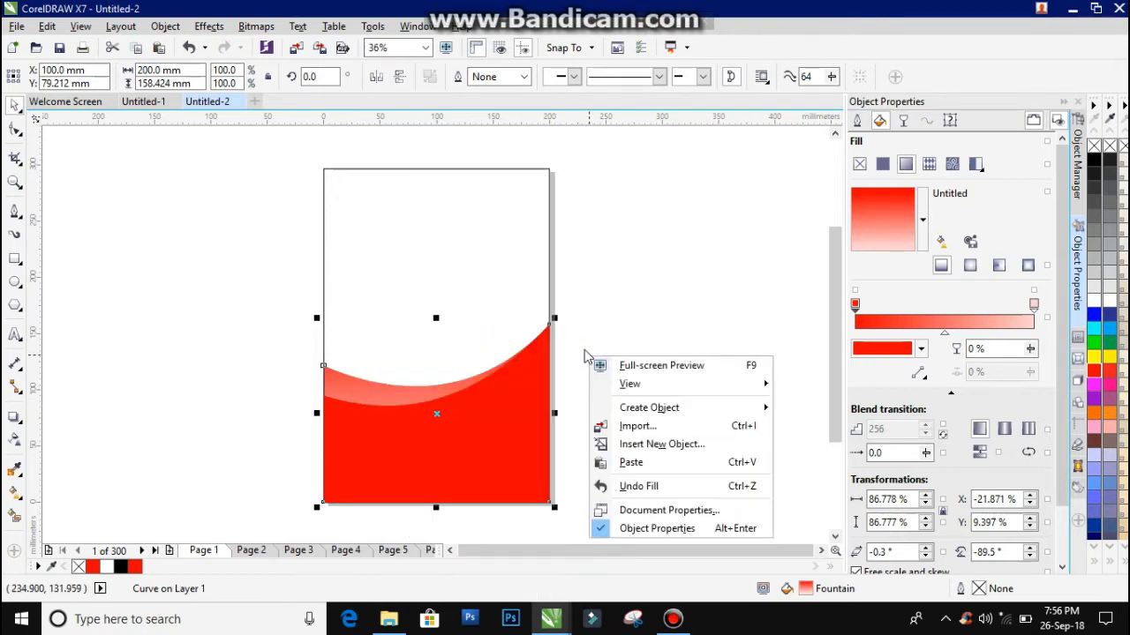
left_click(629, 462)
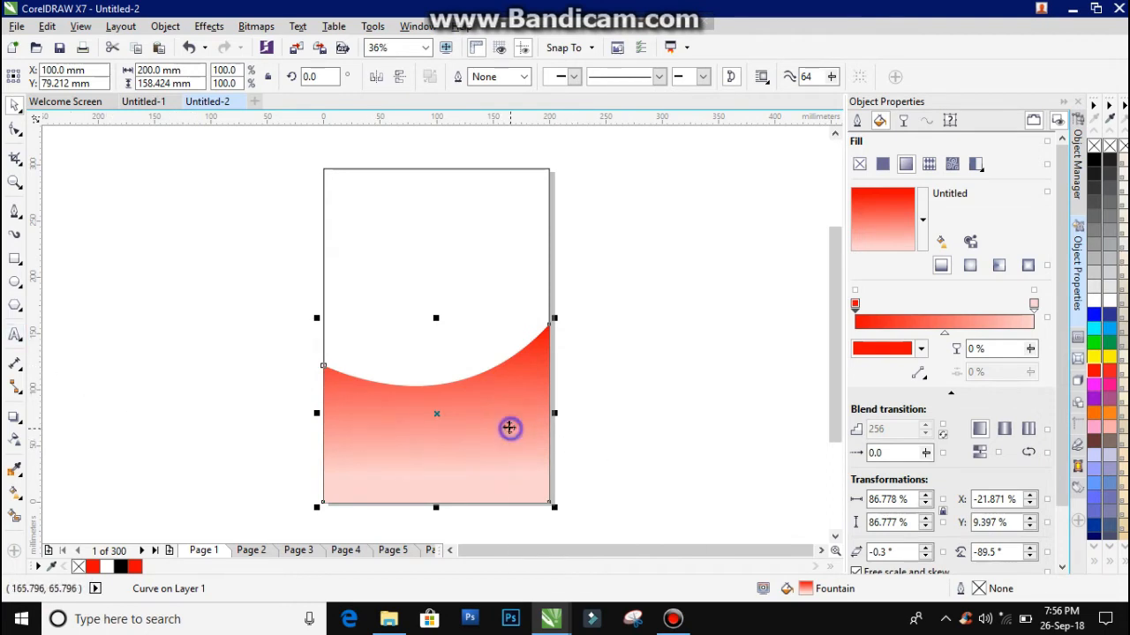
- Send the duplicated gradient shape to the back of the layer
right_click(509, 428)
mouse_move(666, 424)
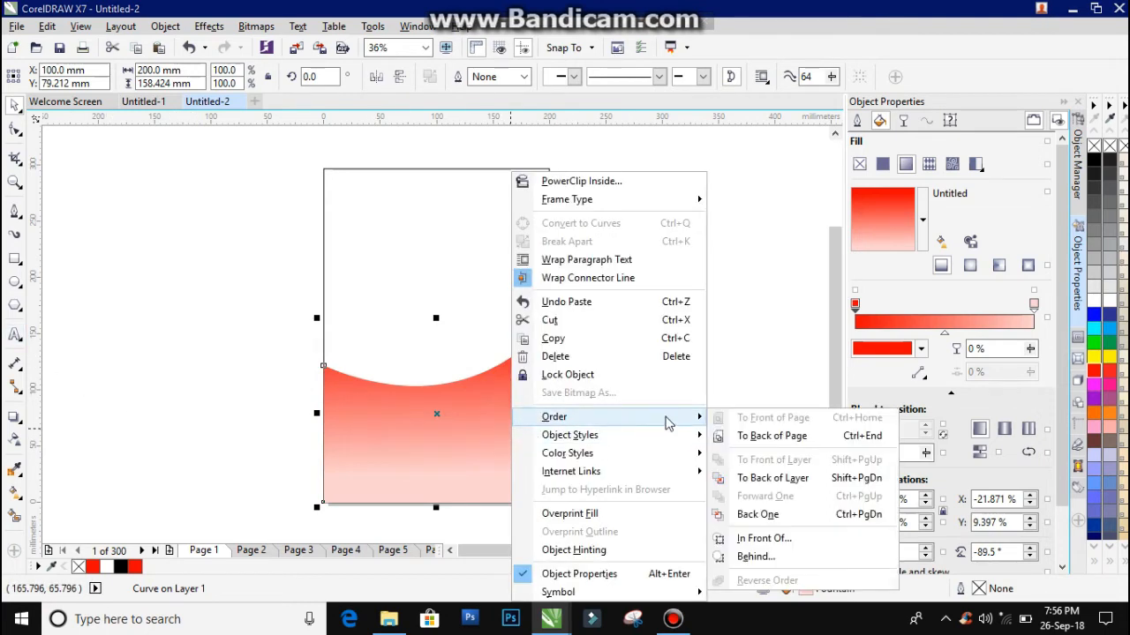
left_click(766, 478)
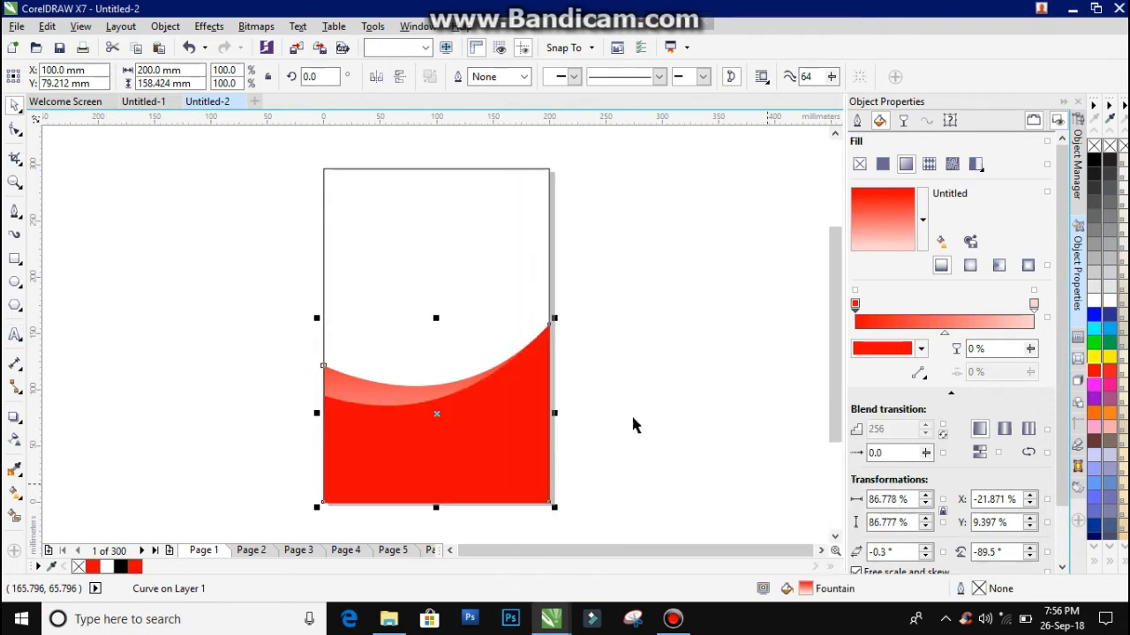
- Raise the rear duplicate's left edge node and adjust its curve handle so a new band shows above the existing gradient curve
left_click(14, 131)
left_click_drag(324, 367, 324, 336)
left_click_drag(391, 368, 345, 370)
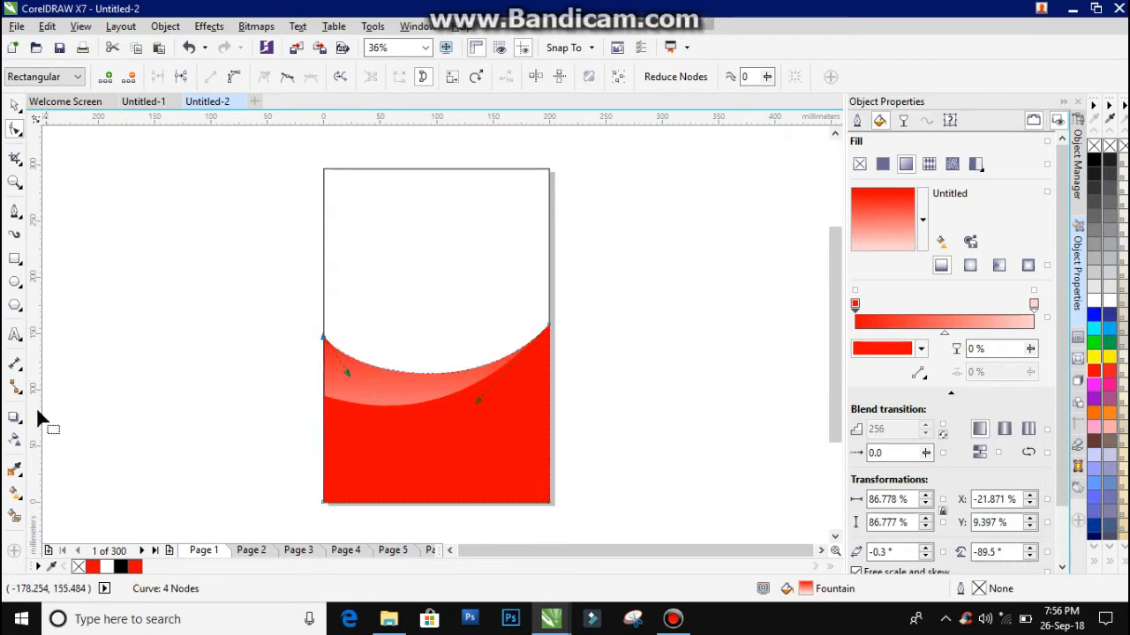
- Move both the red start point and the pale end point of the rear shape's gradient upward
left_click(12, 497)
left_click_drag(386, 318, 386, 287)
left_click_drag(387, 460, 388, 432)
left_click_drag(386, 287, 389, 268)
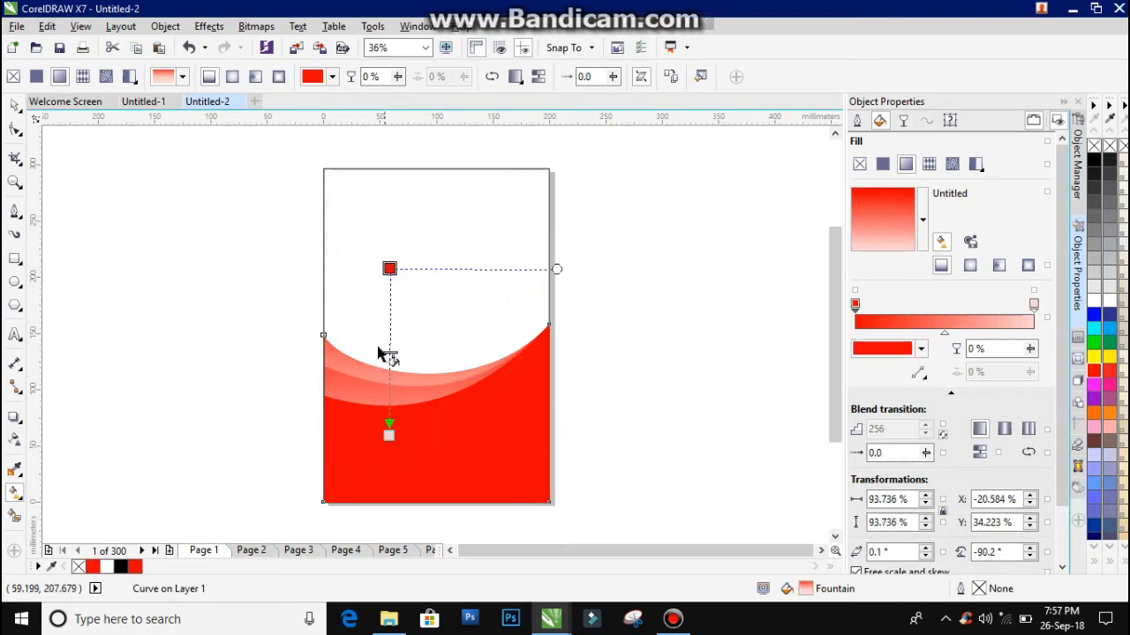
- Fine-tune the curved bands by moving the left edge nodes of the rear, middle and front shapes slightly upward
left_click(14, 133)
left_click_drag(323, 335, 328, 328)
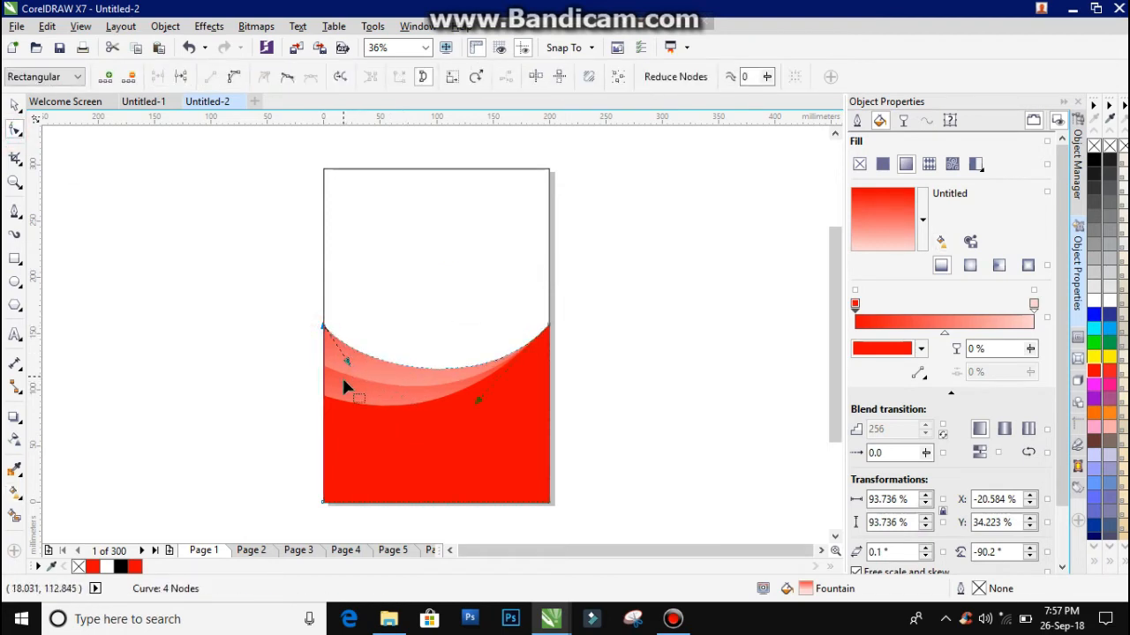
left_click(342, 381)
left_click_drag(323, 366, 325, 396)
left_click(322, 397)
left_click(14, 105)
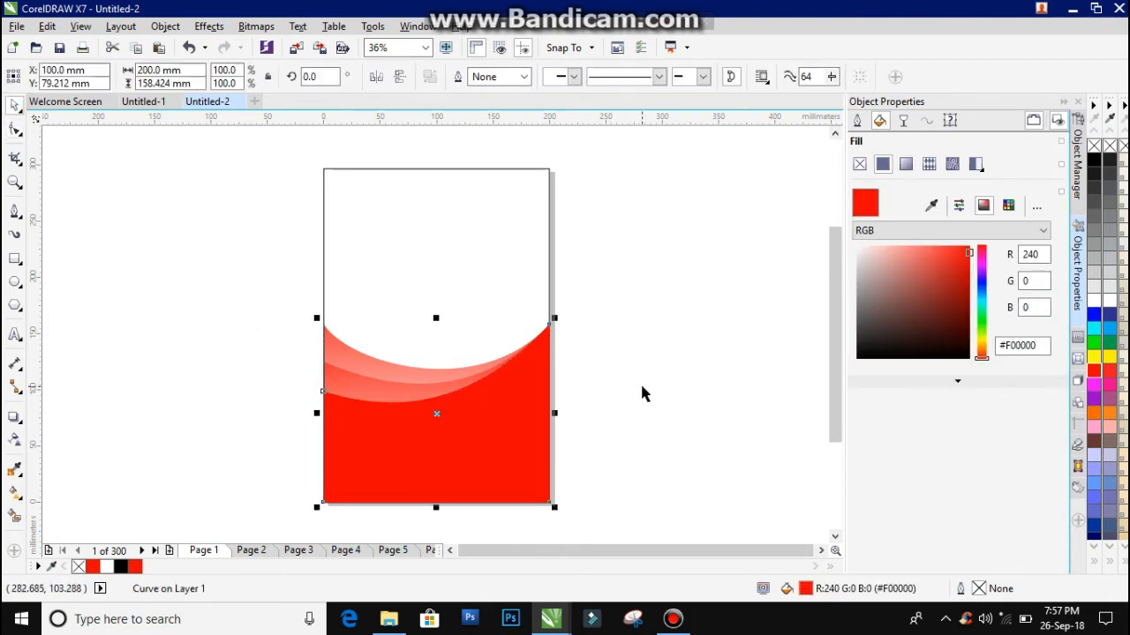
left_click(580, 345)
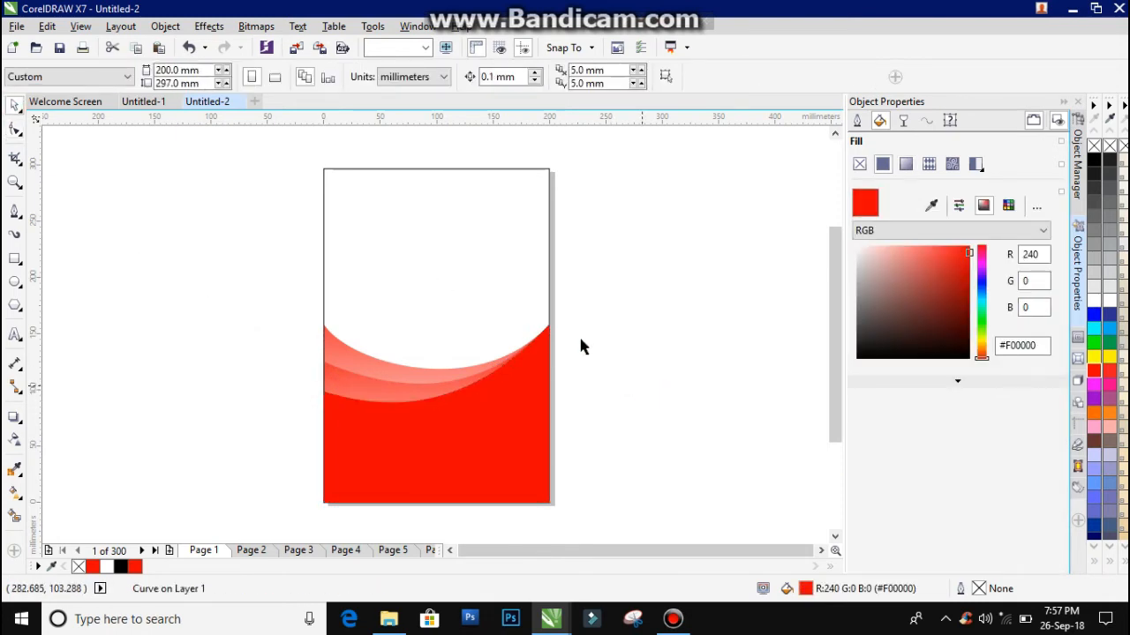
- Copy the two KOMISI PEMILIHAN logos from the Untitled-1 document and paste them into Untitled-2
left_click(145, 102)
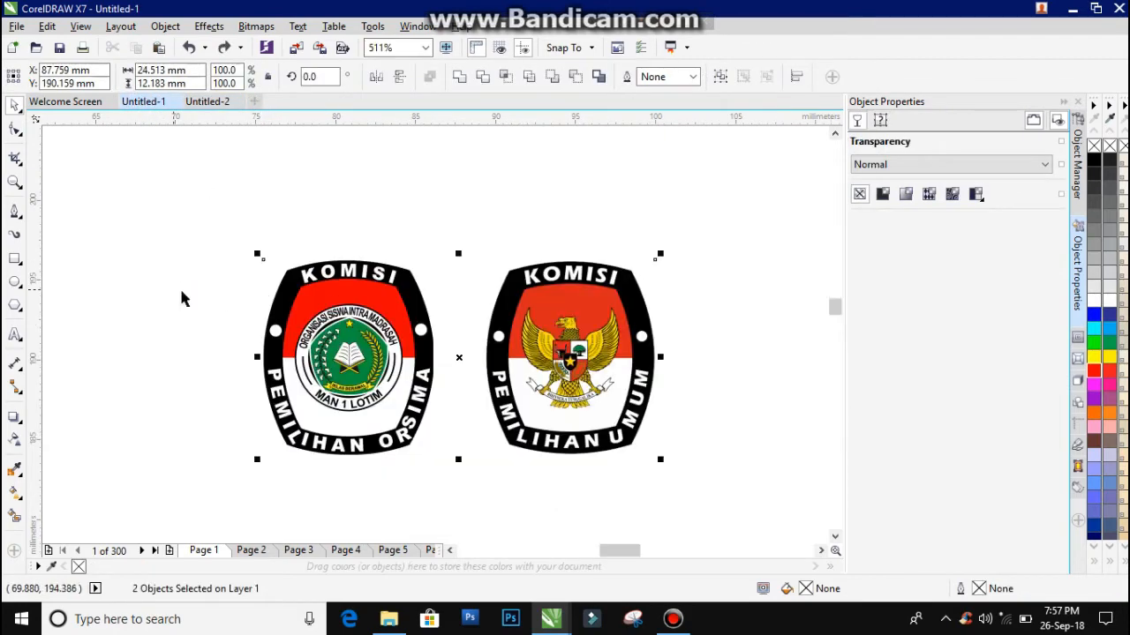
right_click(353, 318)
left_click(179, 353)
right_click(353, 334)
left_click(405, 376)
left_click(204, 102)
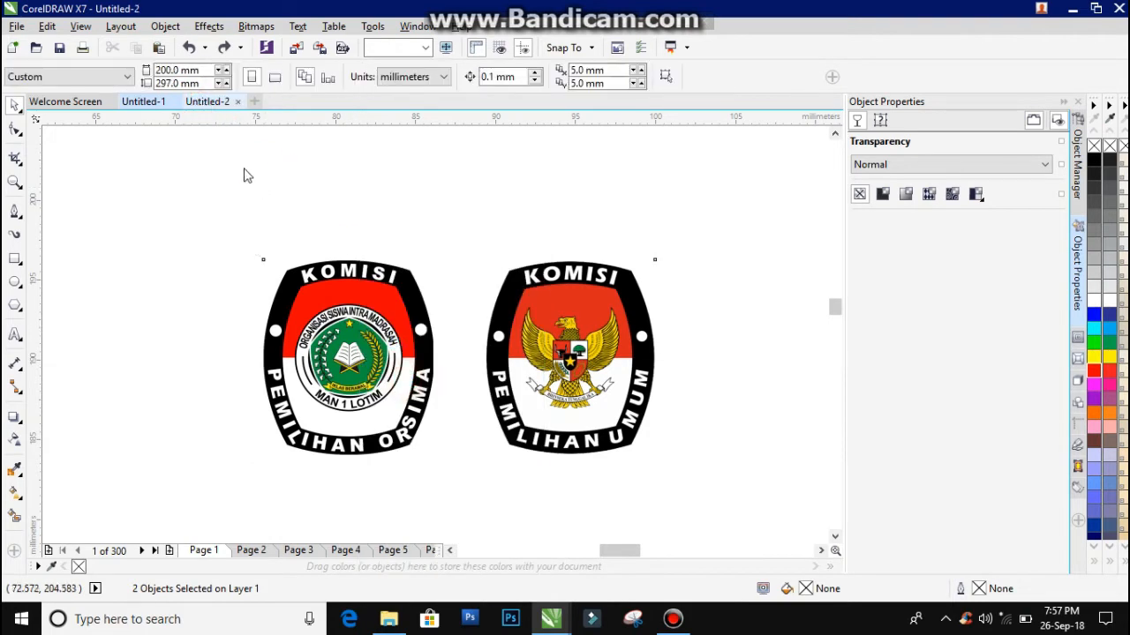
right_click(196, 255)
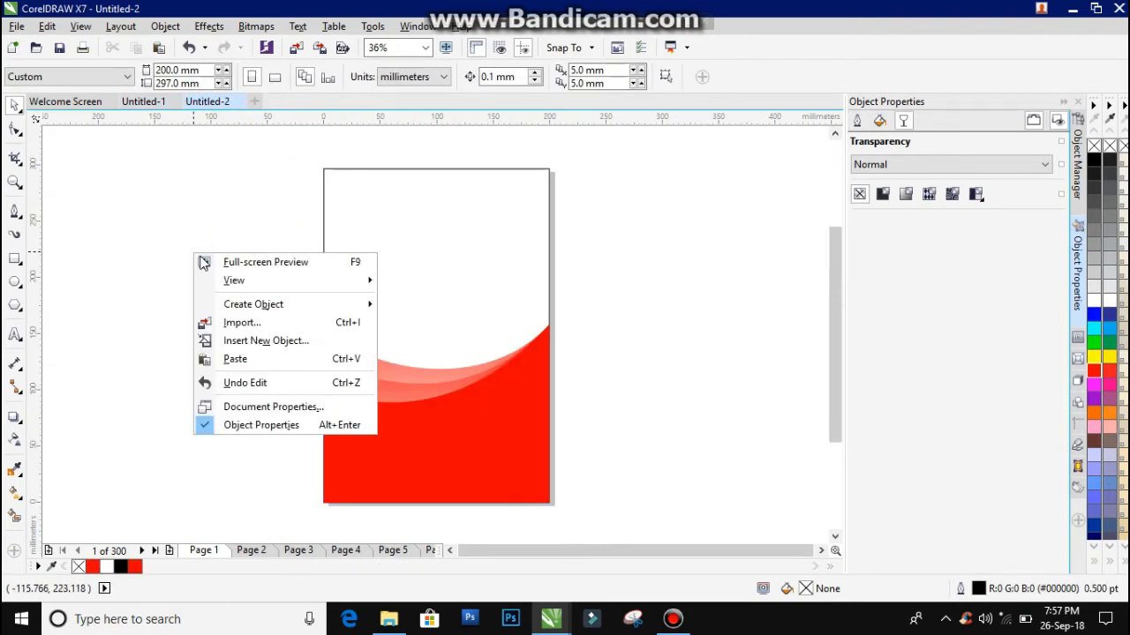
left_click(235, 362)
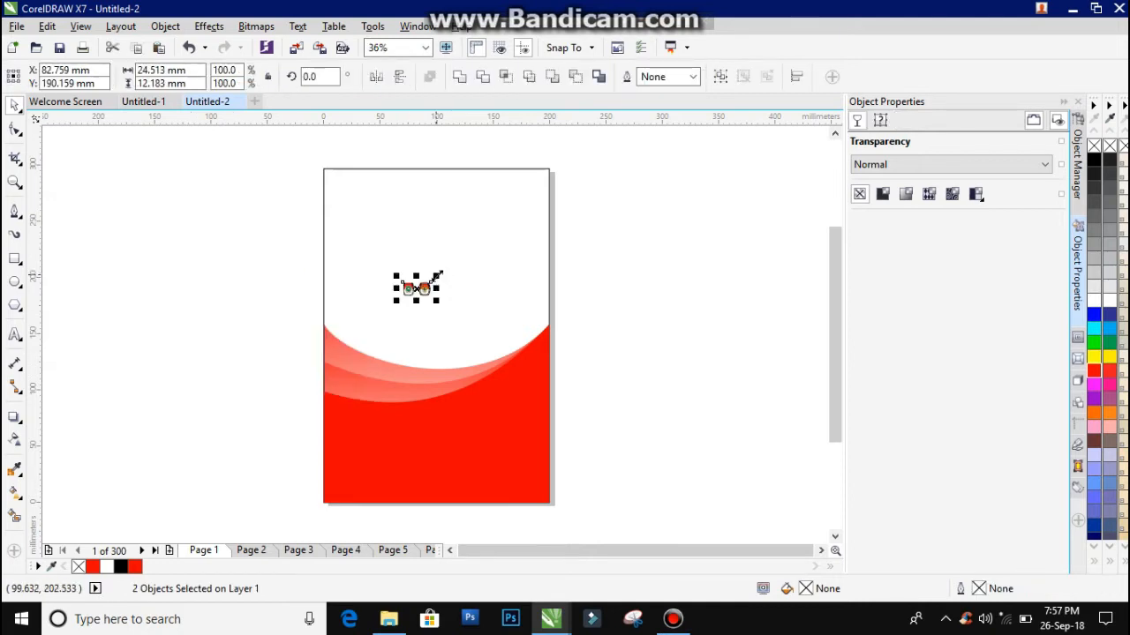
- Enlarge the two pasted logos together proportionally to about 82 × 41 mm
left_click_drag(443, 274, 491, 245)
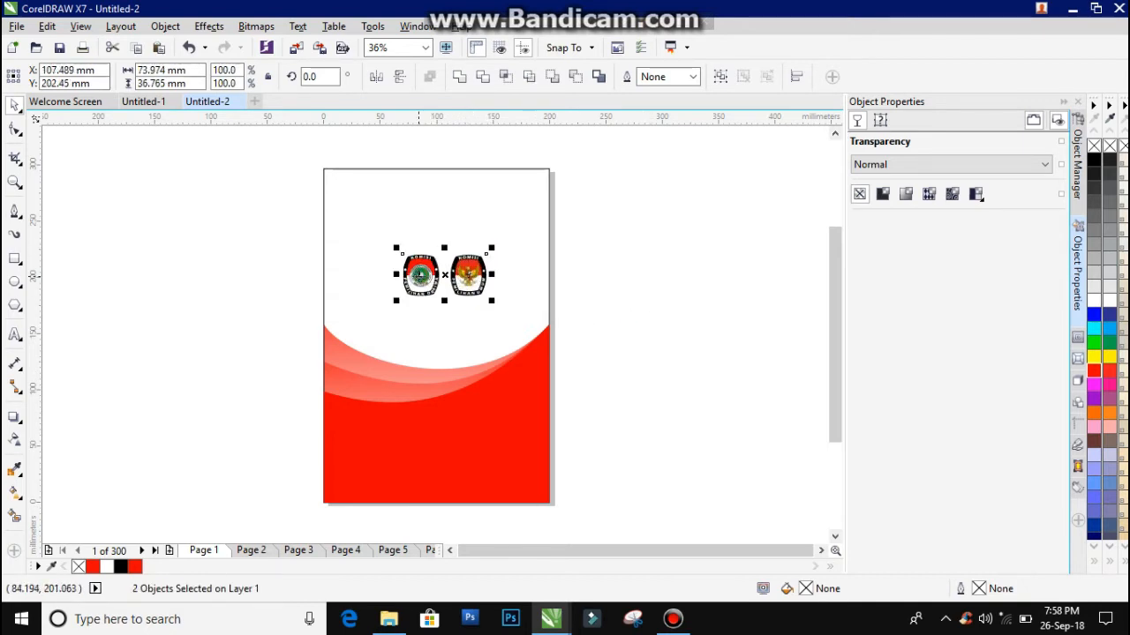
left_click_drag(491, 249, 503, 239)
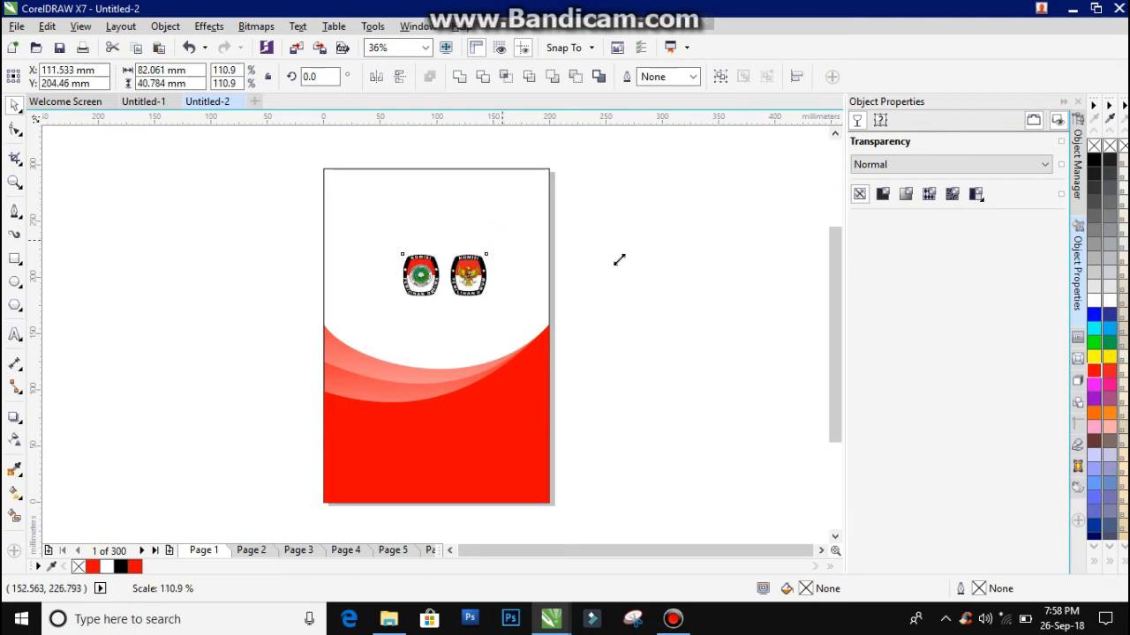
left_click(617, 270)
- Move the green-emblem logo to the page's upper left corner and the eagle logo level with it in the upper right corner
left_click(416, 265)
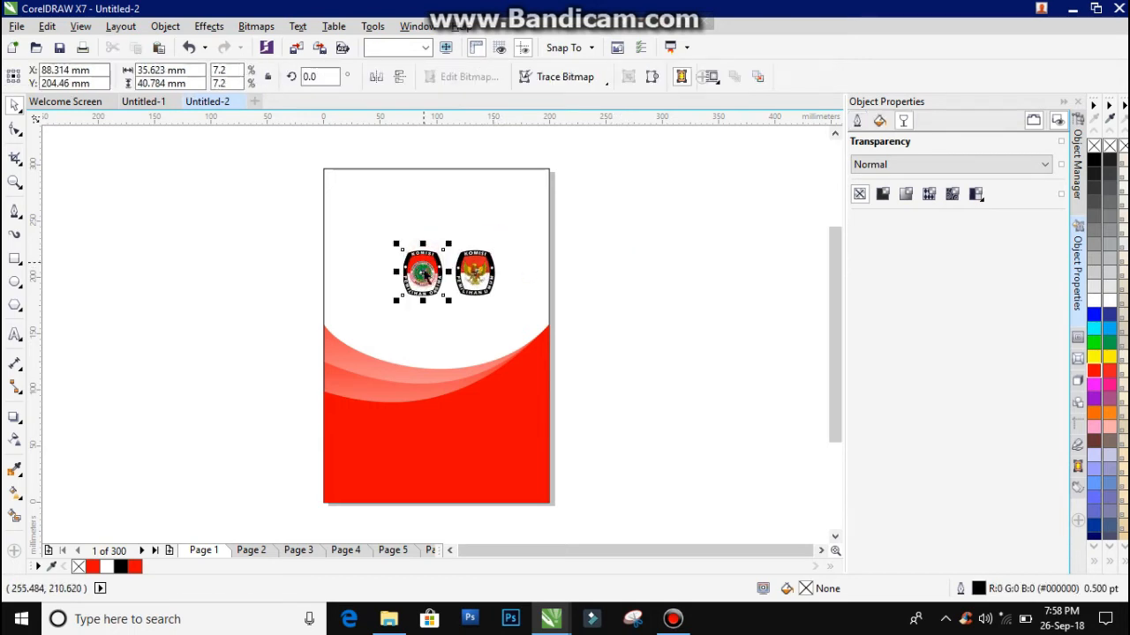
left_click_drag(414, 261, 353, 193)
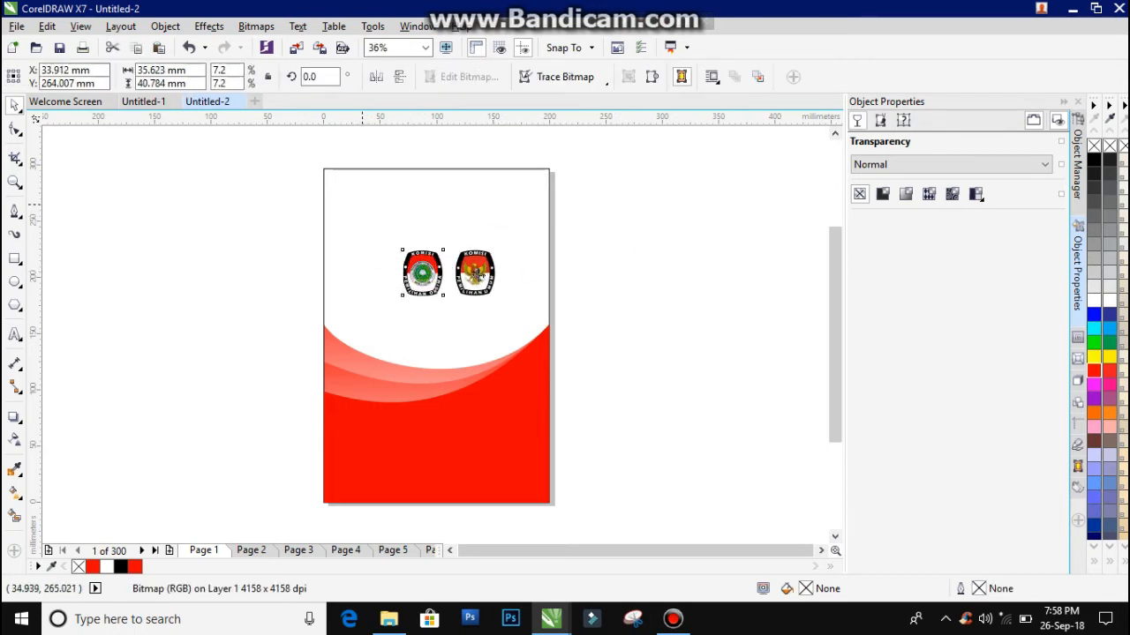
left_click(477, 276)
left_click_drag(468, 273, 512, 208)
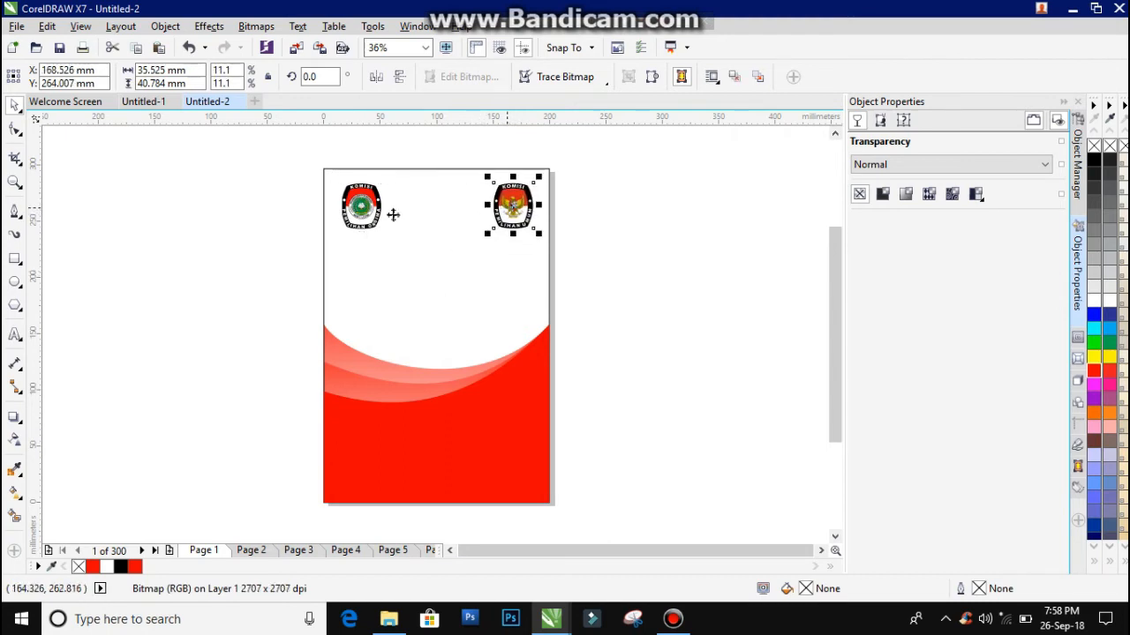
- Add the artistic text "PANITIA" between the two logos at the top of the page
left_click(363, 216)
key("z")
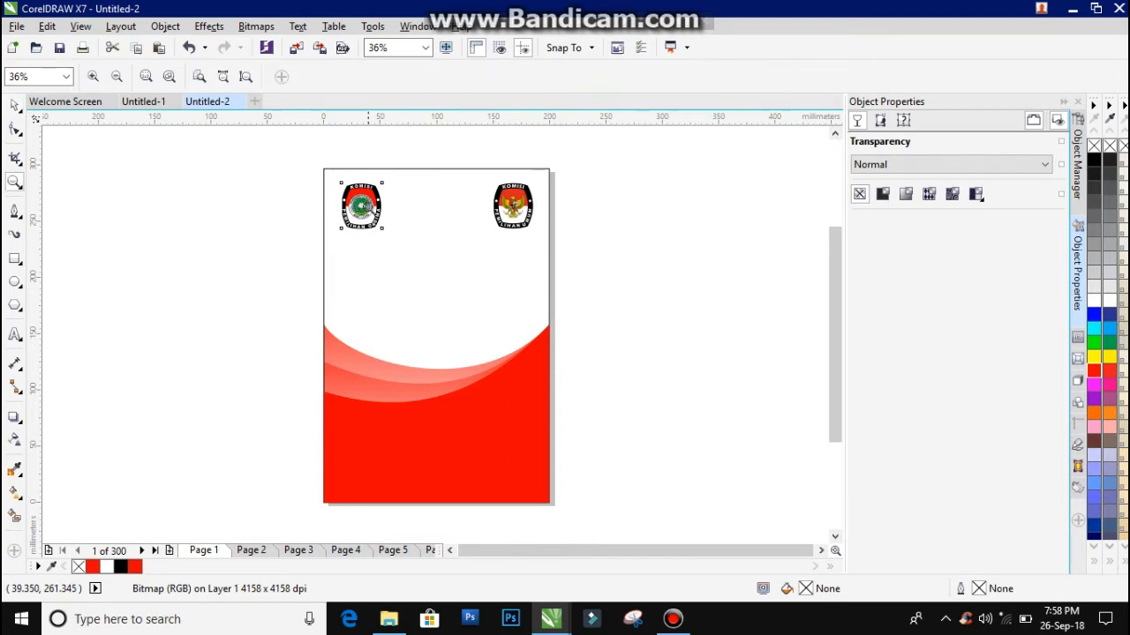
left_click_drag(317, 166, 557, 262)
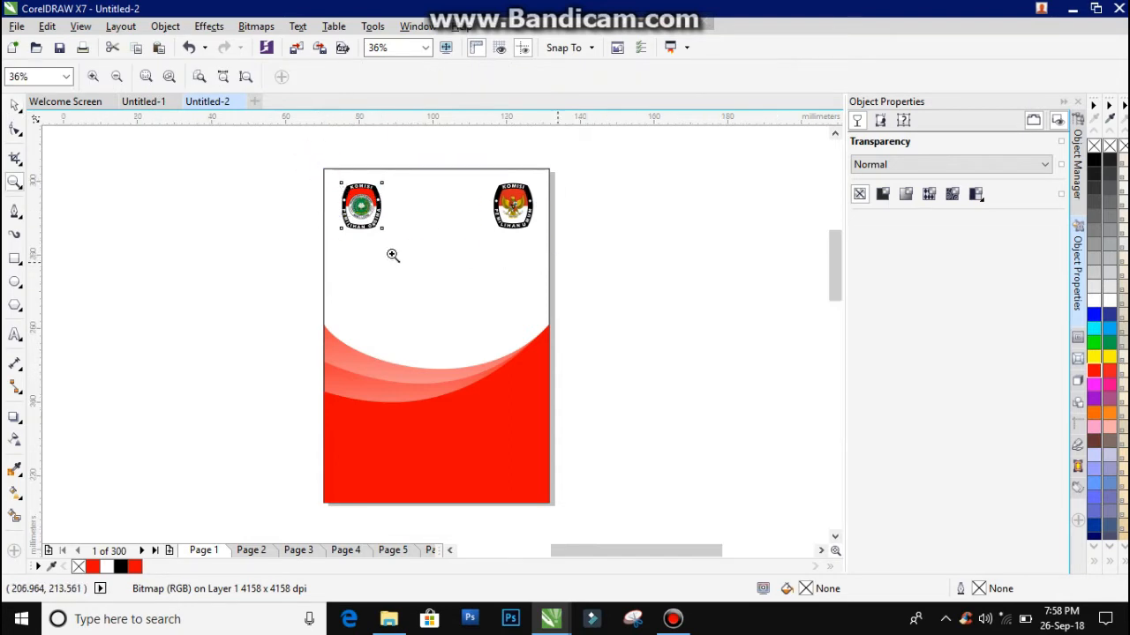
left_click(14, 107)
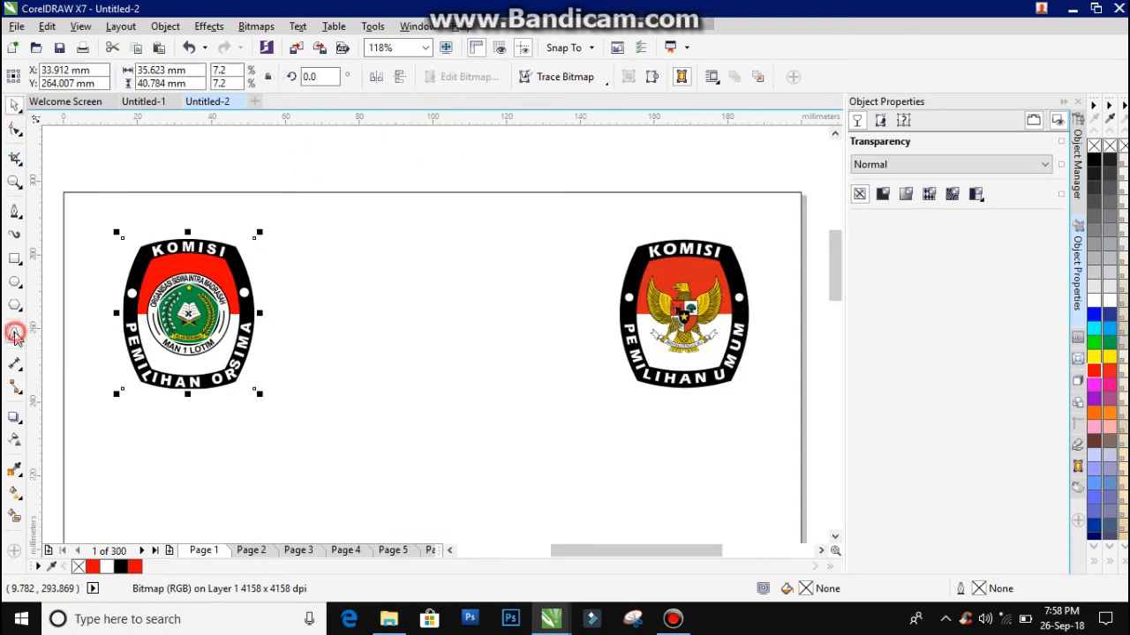
left_click(15, 334)
left_click(308, 325)
type("pa")
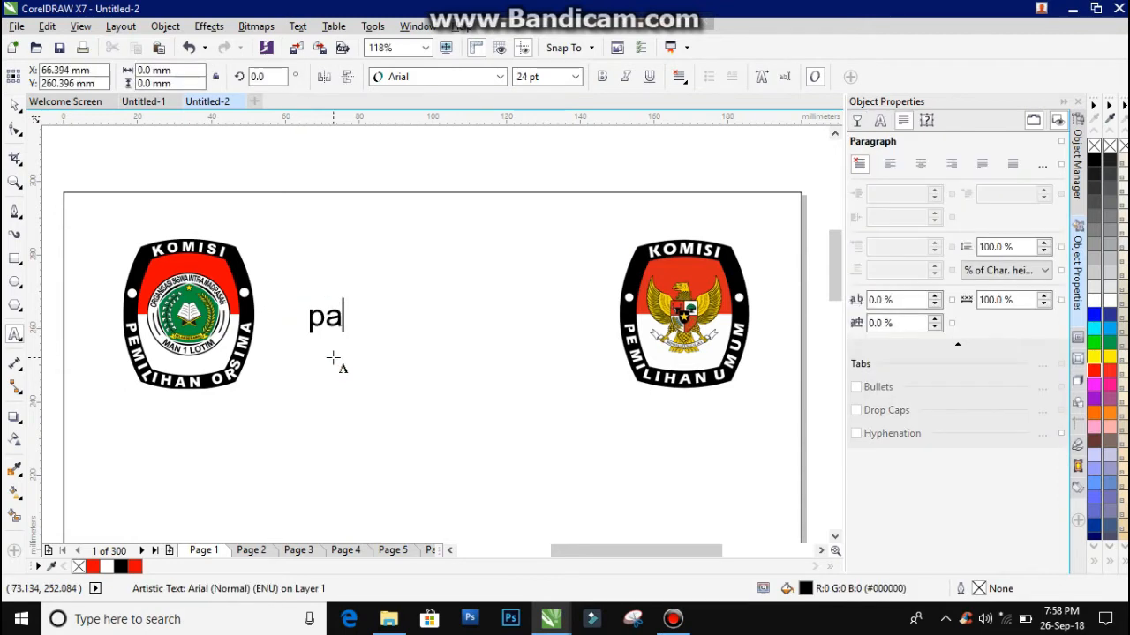
type("n")
key("BackSpace")
key("BackSpace")
key("BackSpace")
type("PANITIA")
key("ctrl+space")
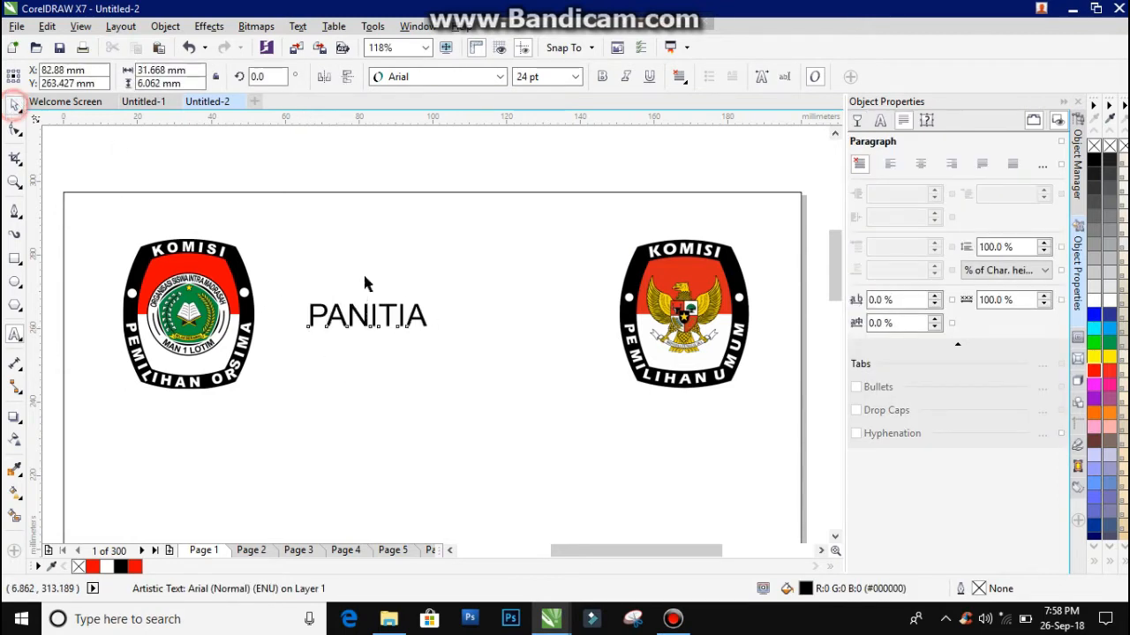
- Enlarge the PANITIA text to about 46 pt and set its font to Impact
left_click_drag(432, 331, 542, 375)
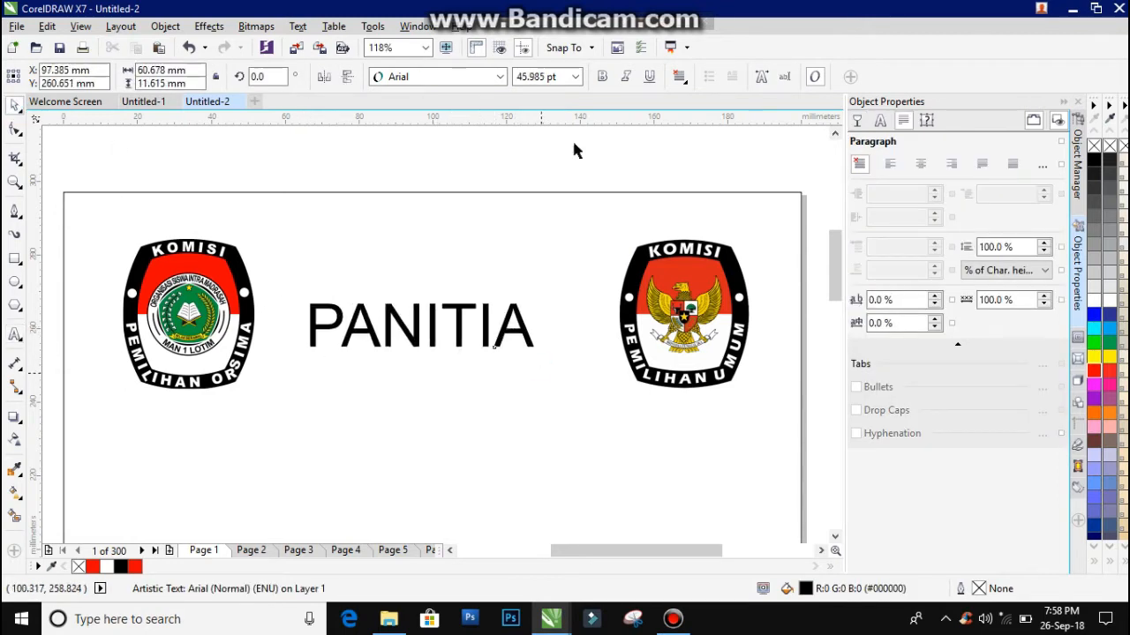
left_click(499, 77)
left_click(502, 116)
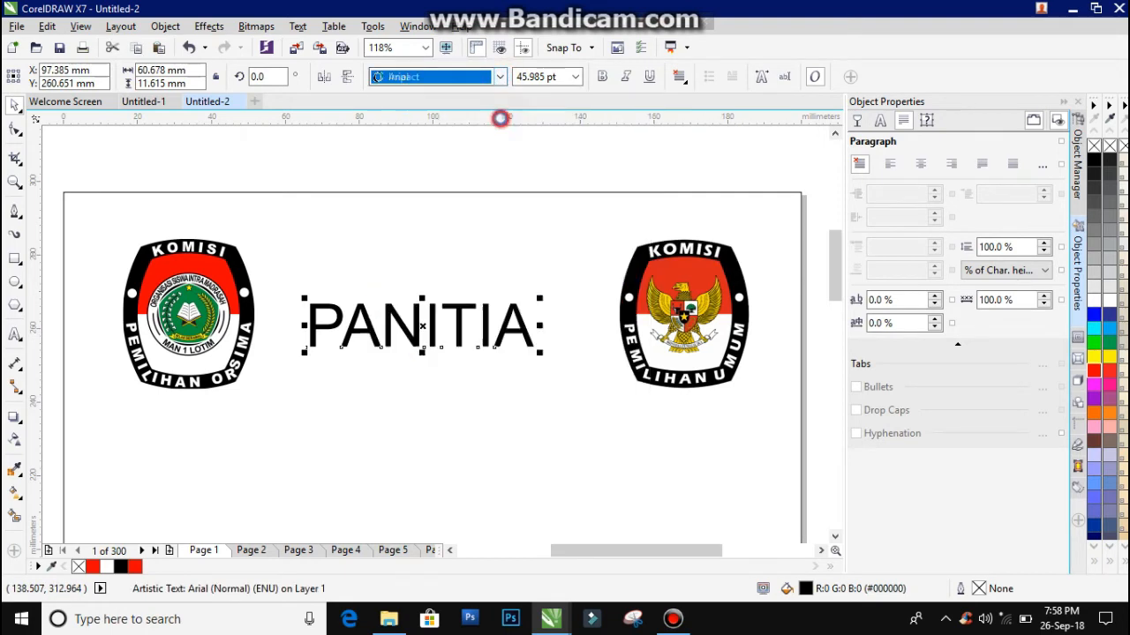
- Scale the PANITIA title to about 77 mm wide and position it centrally between the two logos
left_click_drag(497, 294, 564, 263)
left_click_drag(438, 353, 484, 323)
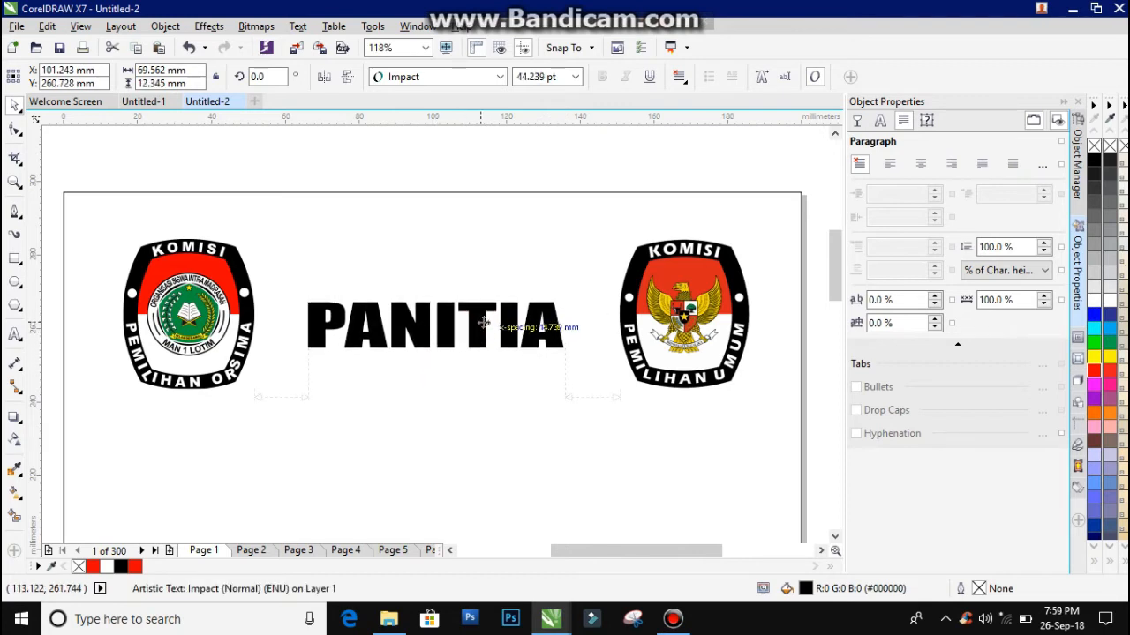
left_click_drag(306, 302, 272, 270)
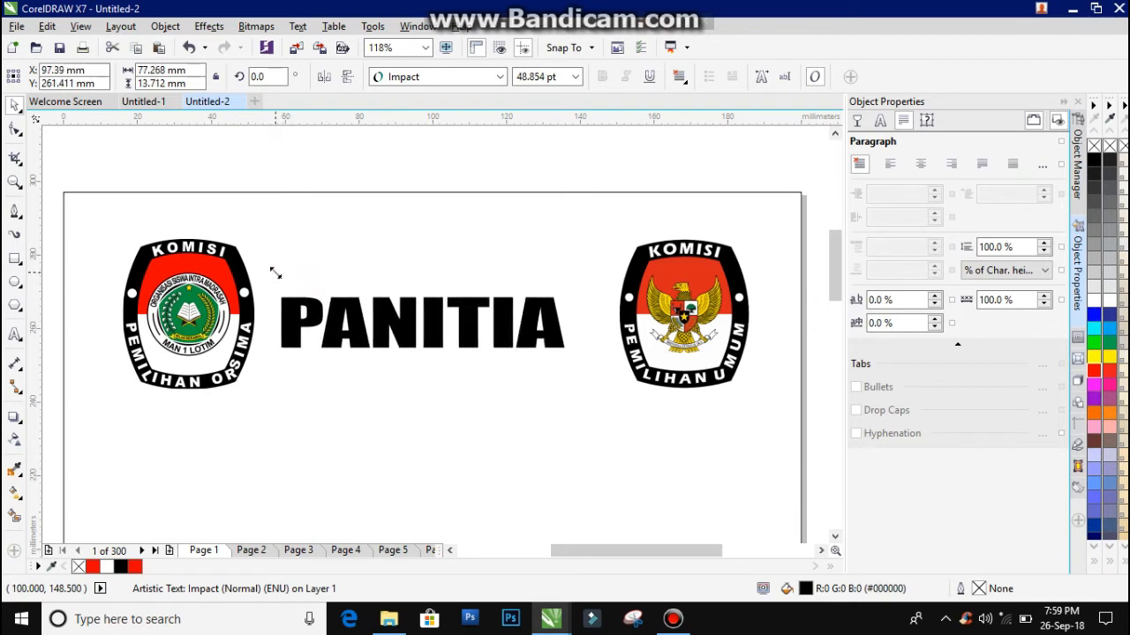
mouse_move(476, 326)
left_mouse_down()
mouse_move(469, 315)
mouse_move(483, 311)
left_mouse_up()
- Add four-line text below the title: "PEMILIHAN / KETUA DAN WAKIL KETUA ORSIMA / MADRASAH ALIYAH NEGERI 1 LOMBOK TIMUR / TAHUN 2018"
key("z")
key("shift+F4")
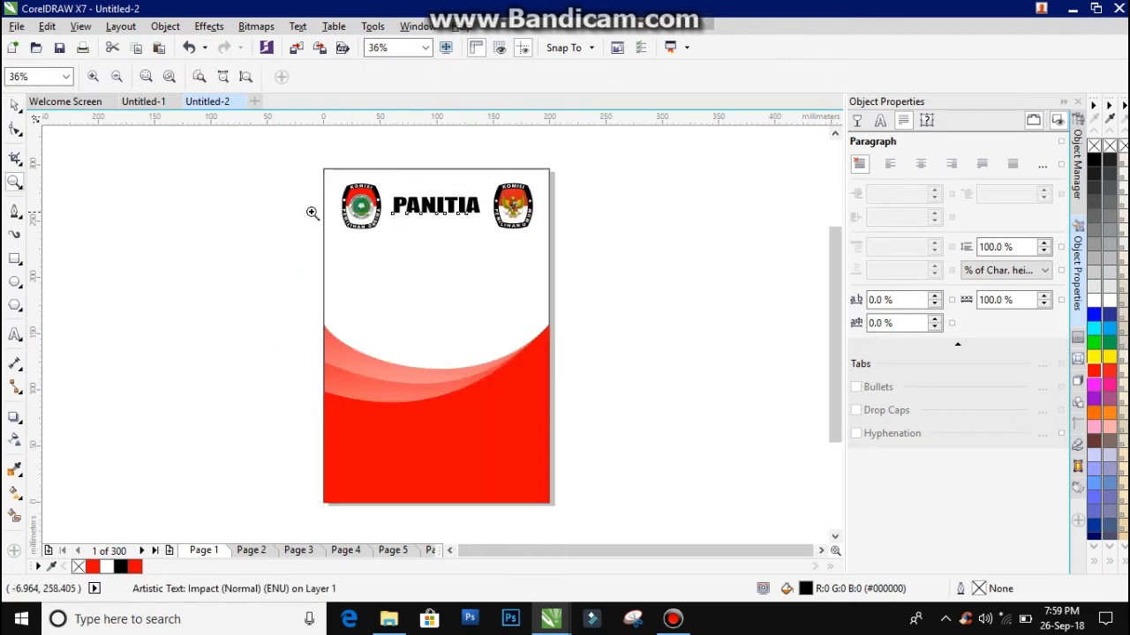
left_click_drag(318, 163, 560, 305)
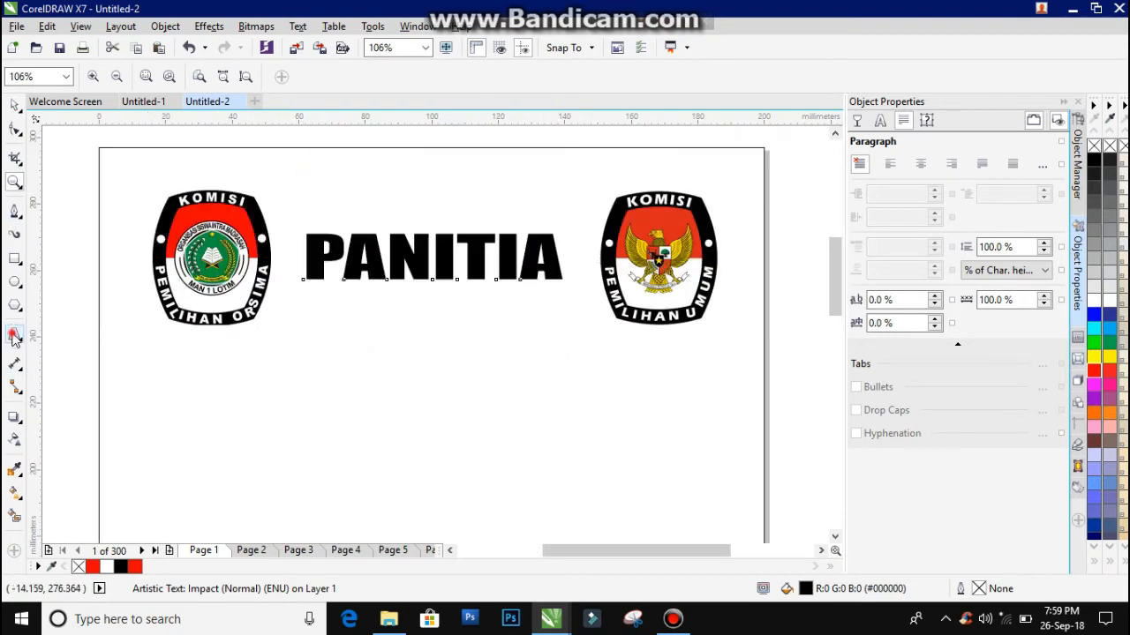
left_click(14, 337)
left_click(170, 388)
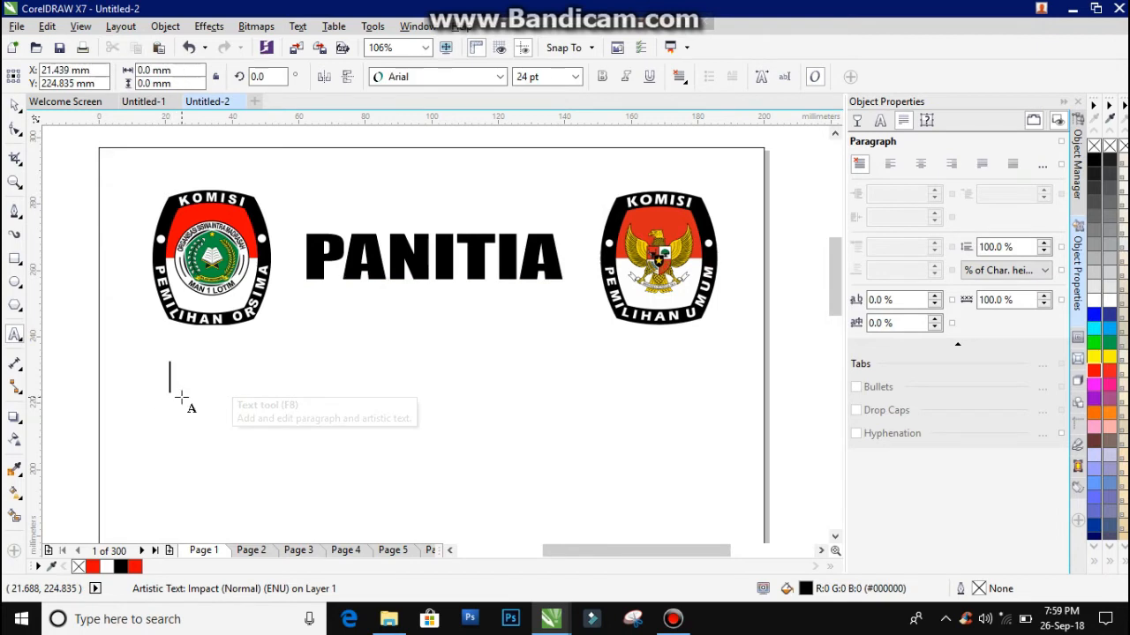
type("PEMILIHAN KETUA DAN W")
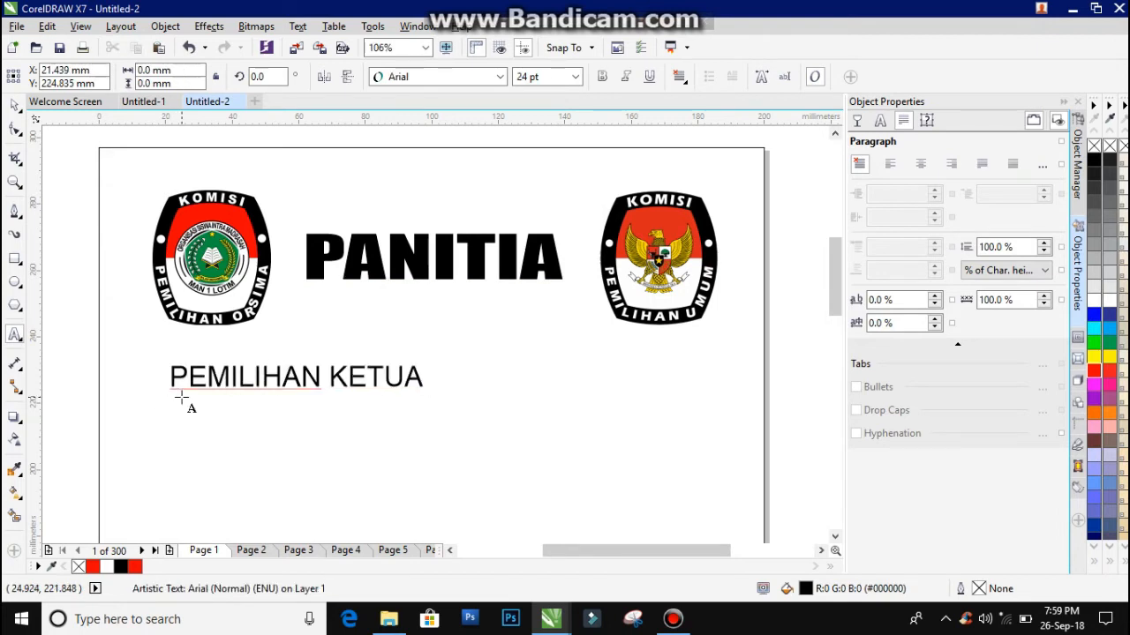
key("BackSpace")
key("BackSpace")
key("BackSpace")
key("BackSpace")
key("BackSpace")
key("BackSpace")
key("Return")
type("KETUA DAN WAKIL KETUA OR")
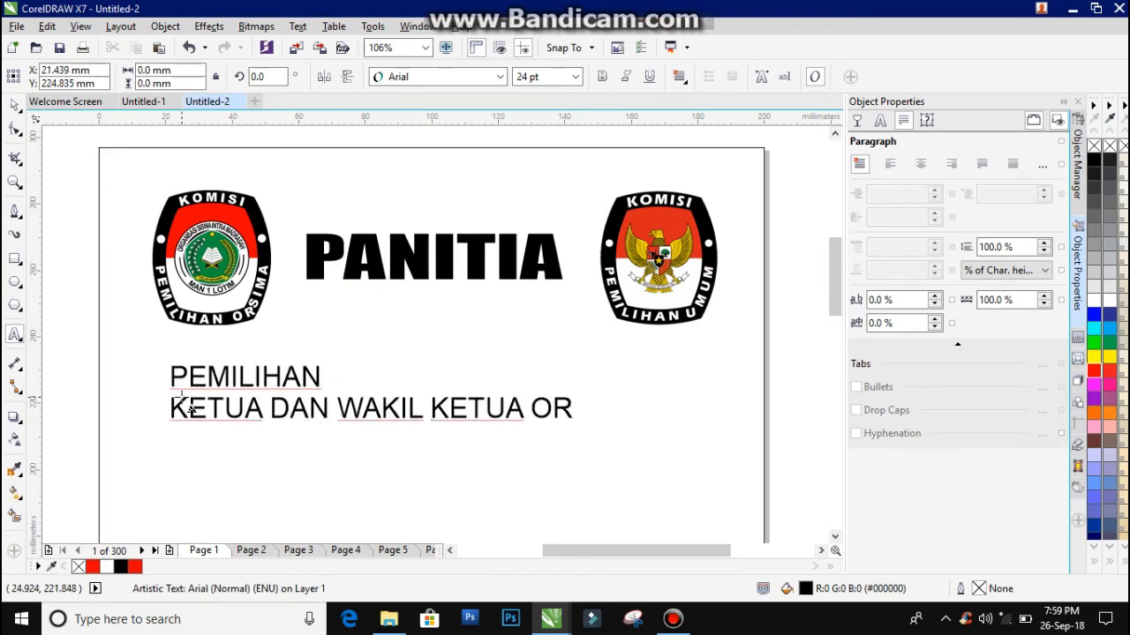
type("SIMA")
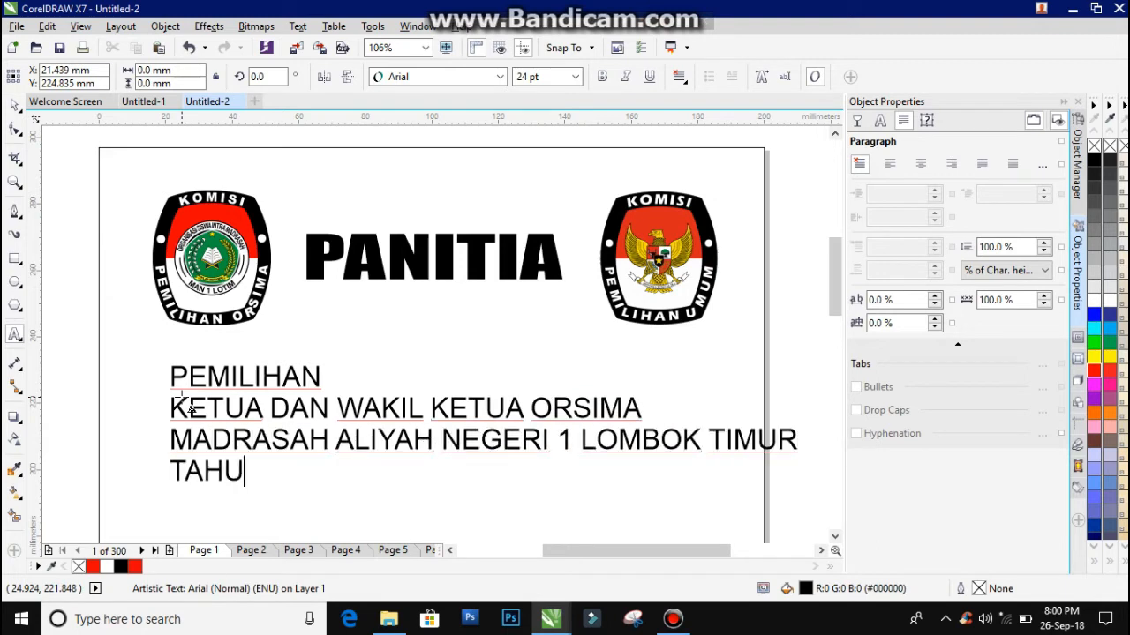
- Centre-align the four-line text and set its font to Berlin Sans FB
left_click(15, 105)
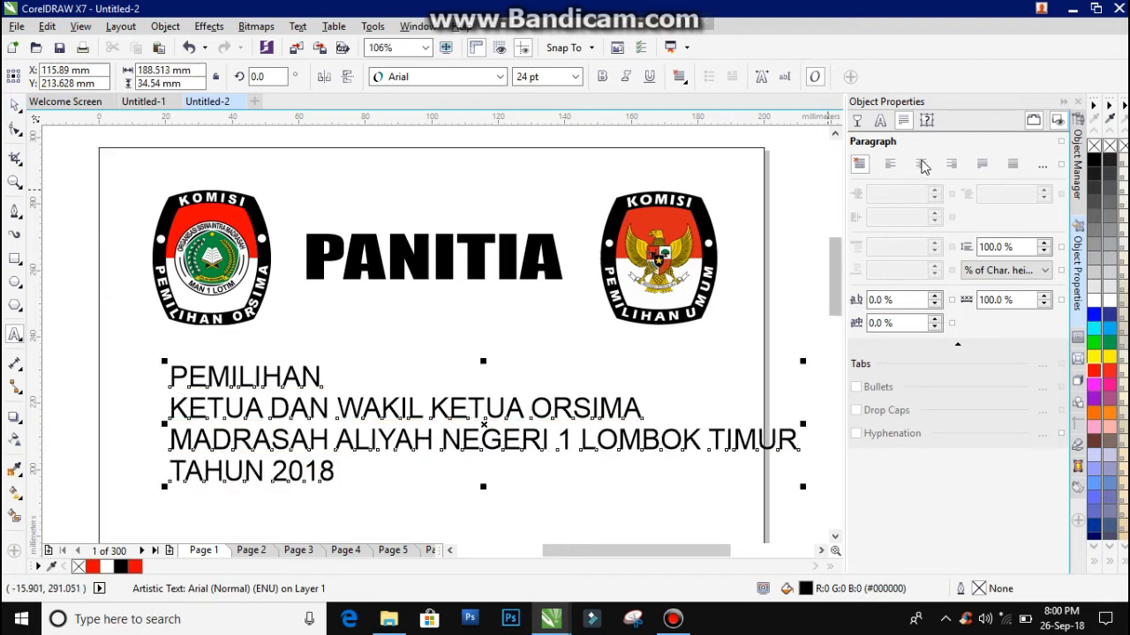
left_click(500, 77)
left_click(504, 134)
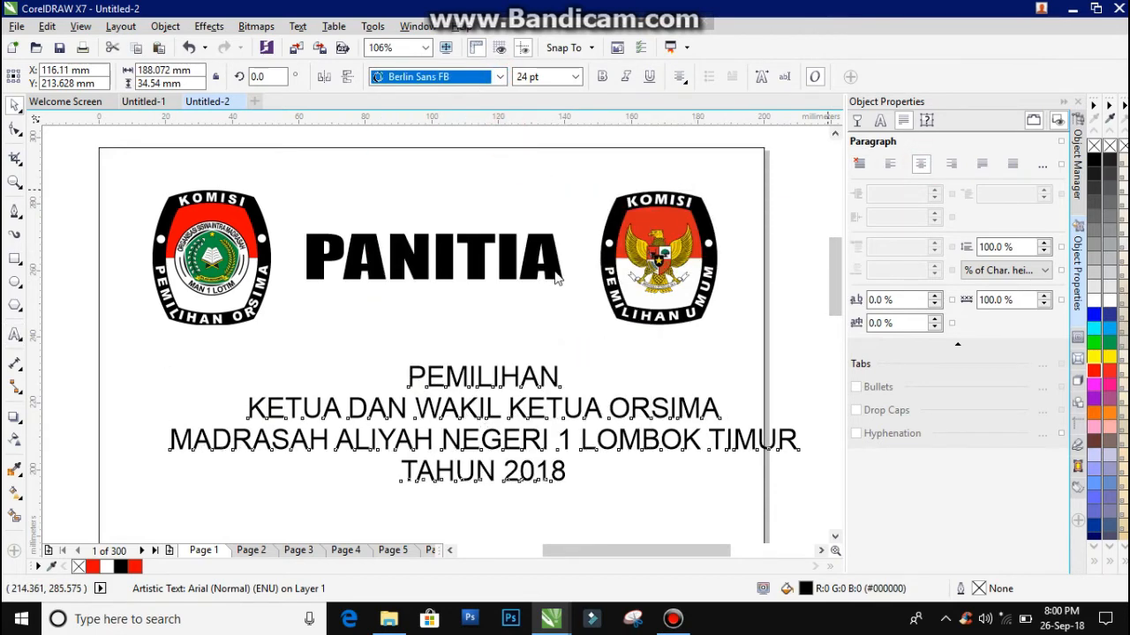
- Browse the available fonts for the four-line event text and set it to Franklin Gothic Heavy
left_click(500, 77)
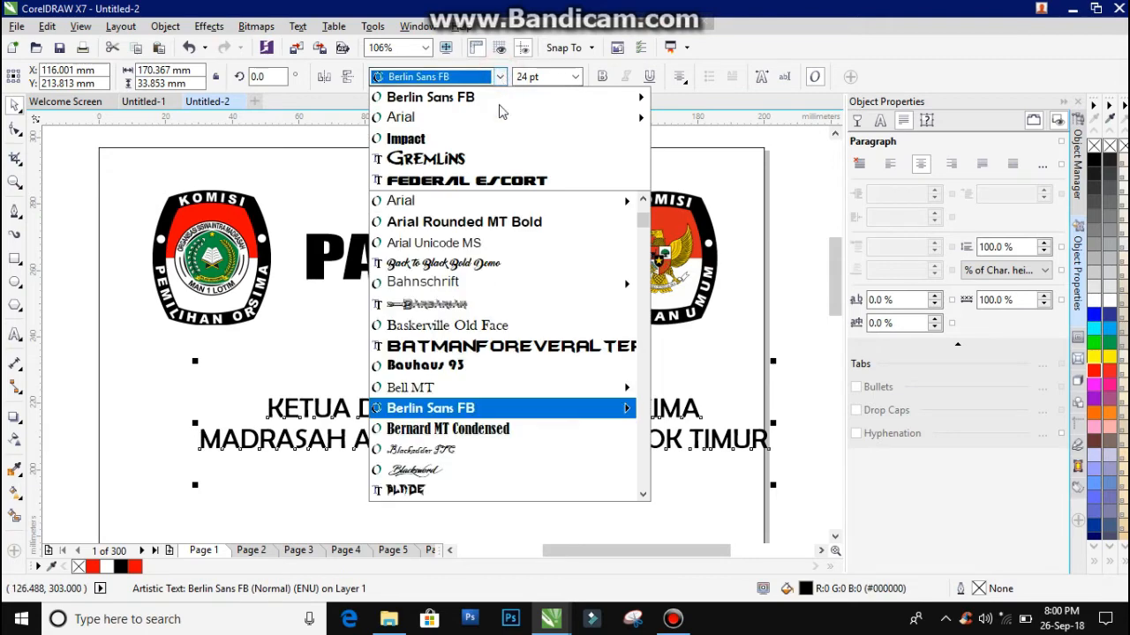
key("Down")
key("Down")
key("Down")
key("Down")
key("Down")
key("Down")
key("Down")
key("Down")
key("Down")
key("Down")
key("Down")
key("Down")
key("Down")
key("Down")
key("Down")
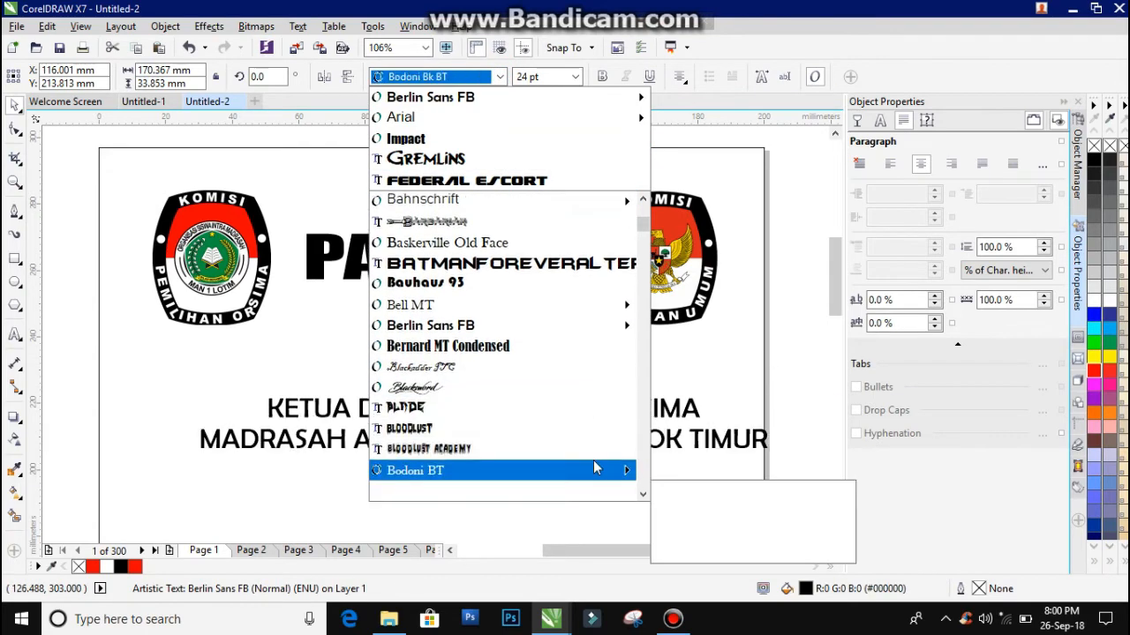
key("Down")
key("Down")
key("Down")
key("Down")
key("Down")
key("Down")
key("Down")
key("Down")
key("Down")
key("Down")
key("Down")
key("Down")
key("Down")
key("Down")
key("Down")
key("Down")
key("Down")
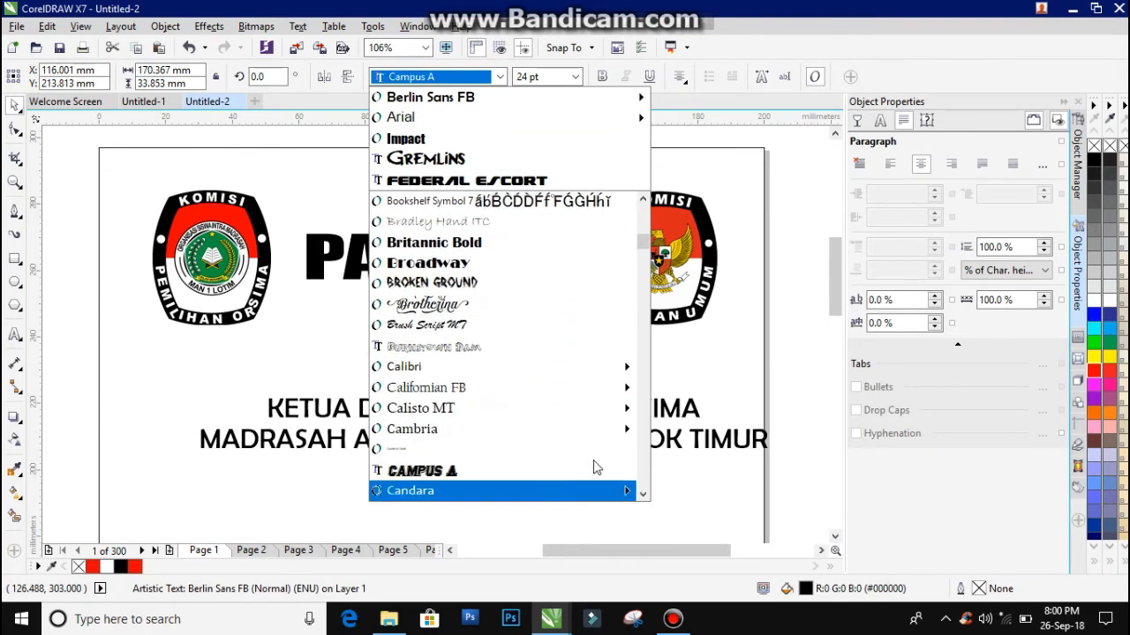
key("Down")
key("Down")
key("Down")
key("Down")
key("Down")
key("Down")
key("Down")
key("Down")
key("Down")
key("Down")
key("Down")
key("Down")
key("Down")
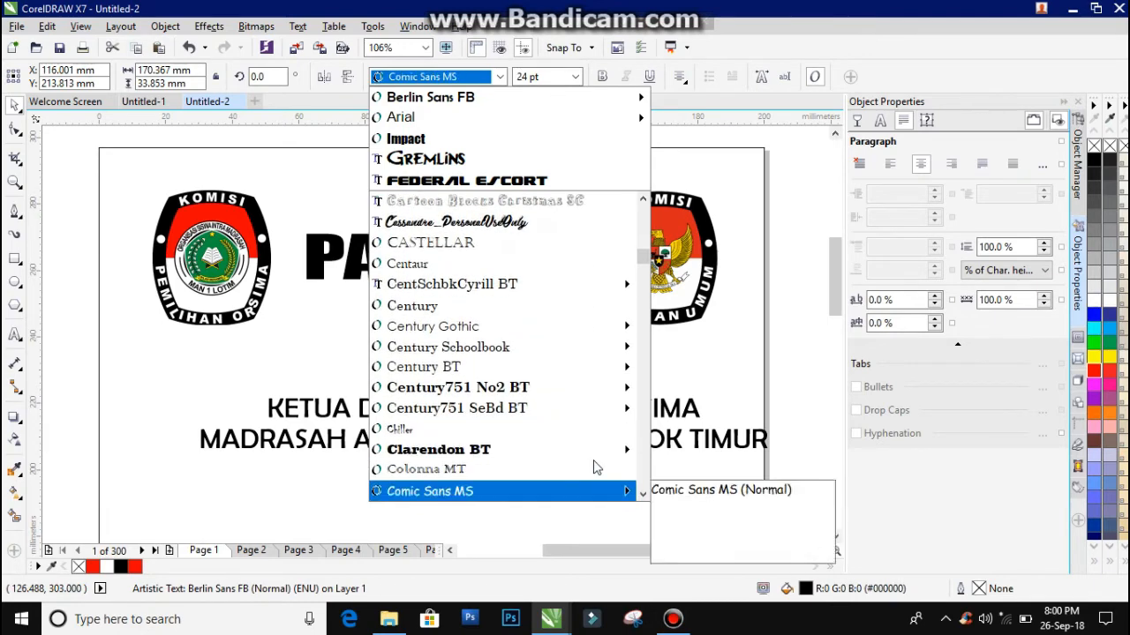
key("Down")
key("Down")
key("Down")
key("Down")
key("Down")
key("Down")
key("Down")
key("Down")
key("Down")
key("Down")
key("Down")
key("Down")
key("Down")
key("Down")
key("Down")
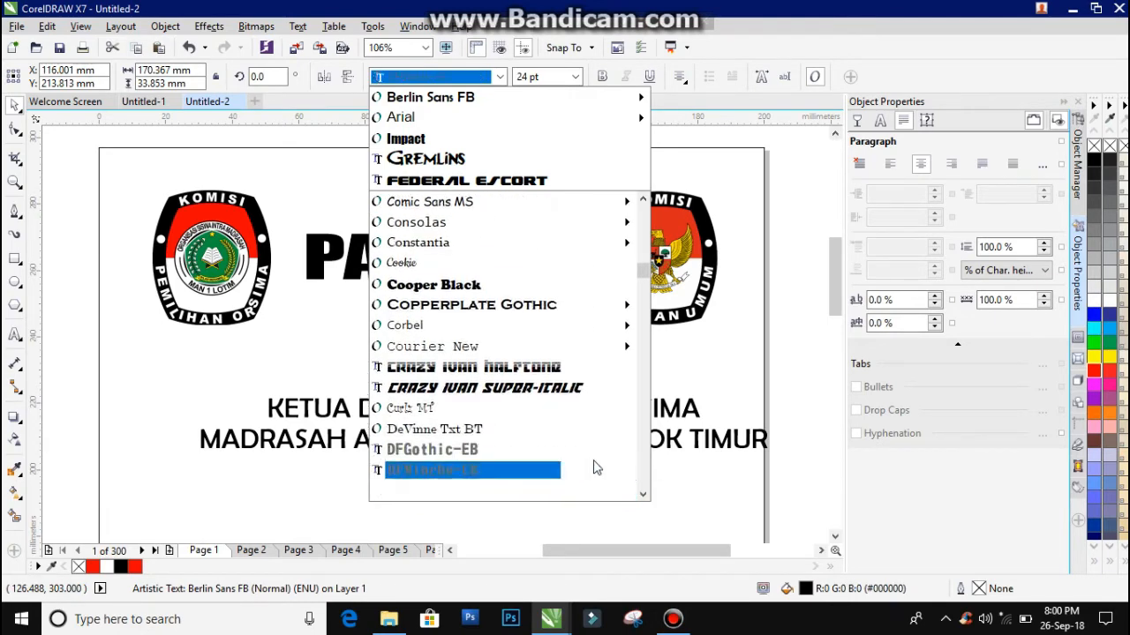
key("Up")
key("Up")
key("Up")
key("Up")
key("Up")
key("Up")
key("Up")
key("Down")
key("Down")
key("Down")
key("Down")
key("Down")
key("Down")
key("Down")
key("Down")
key("Down")
key("Down")
key("Down")
key("Down")
key("Down")
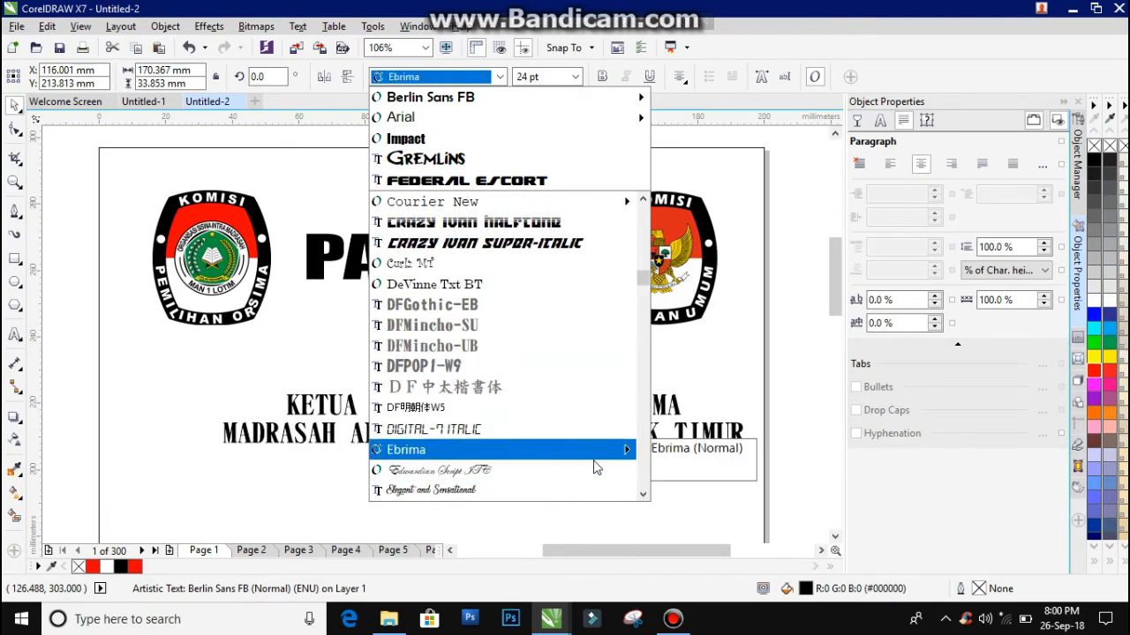
key("Down")
key("Down")
key("Down")
key("Down")
key("Down")
key("Down")
key("Down")
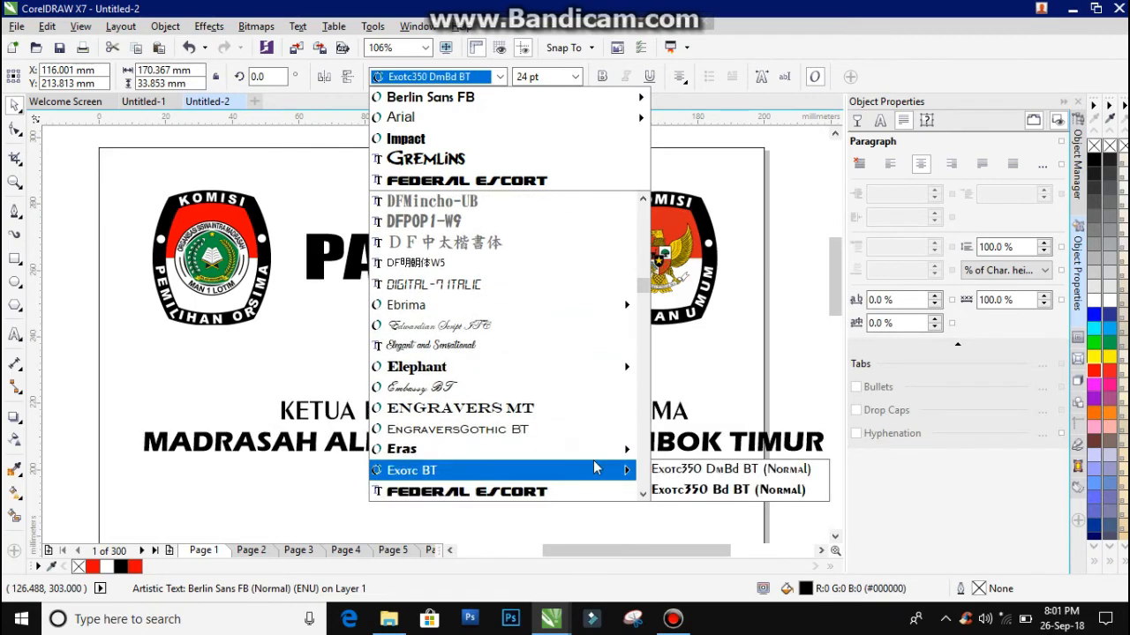
left_click(596, 471)
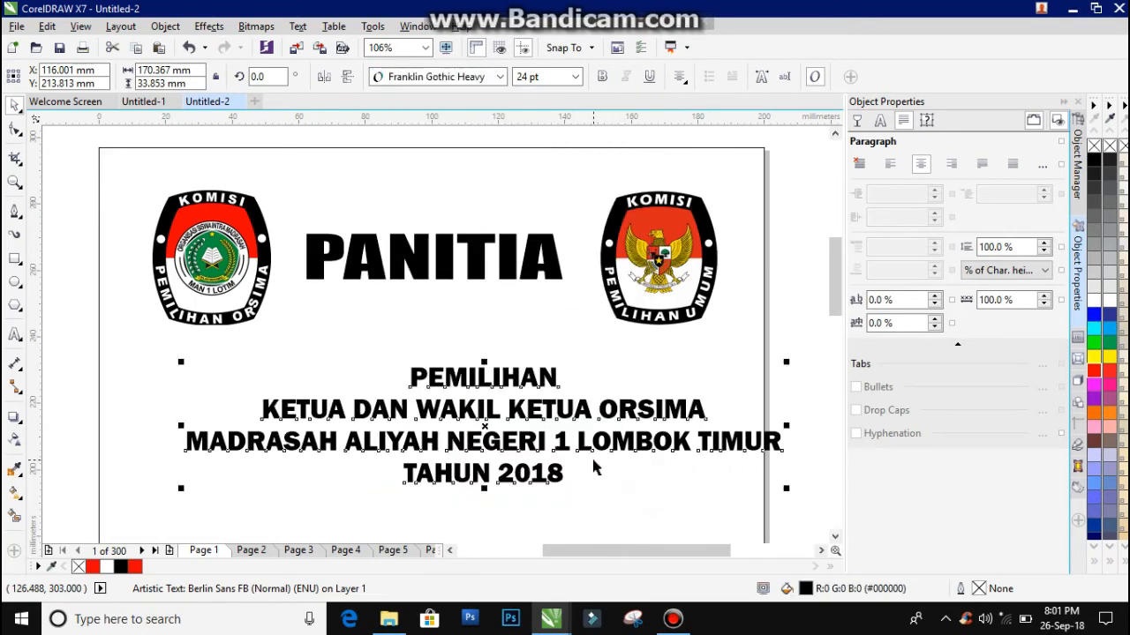
- Centre the four-line event text on the page just below the logos and set its line spacing to 101%
left_click(664, 441)
left_click_drag(664, 441, 620, 437)
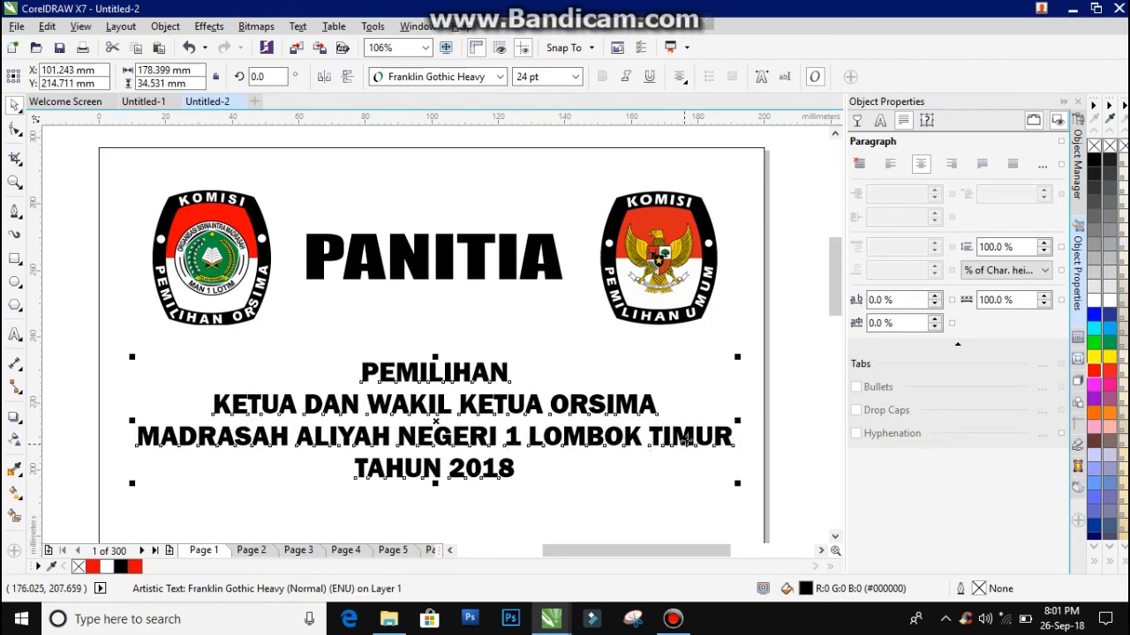
left_click(1044, 244)
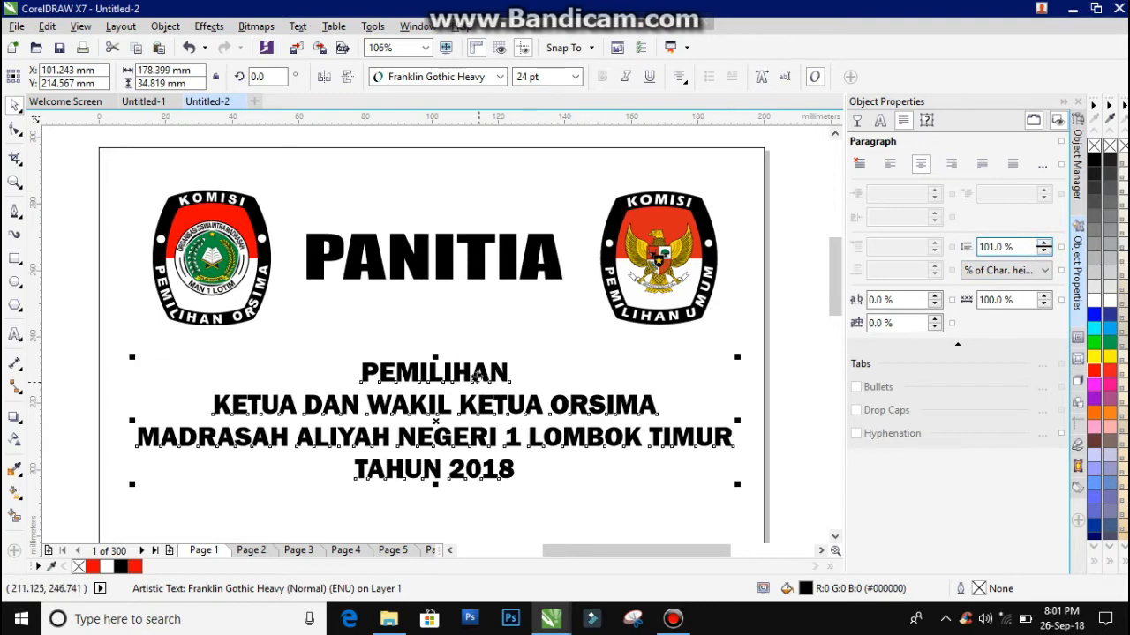
left_click_drag(482, 374, 482, 362)
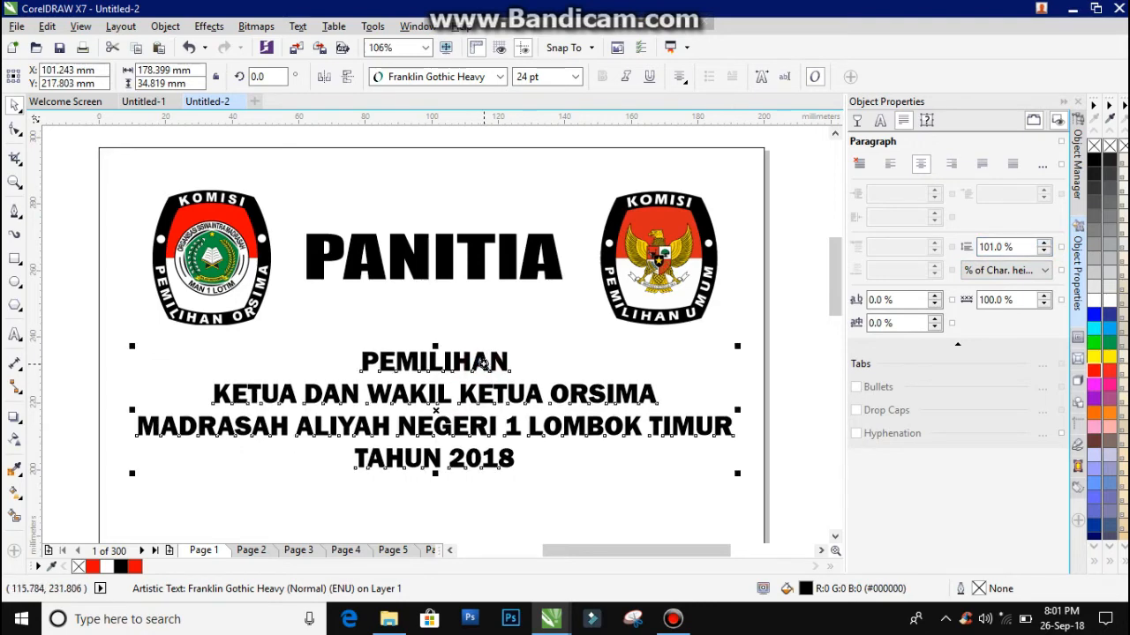
key("z")
right_click(491, 365)
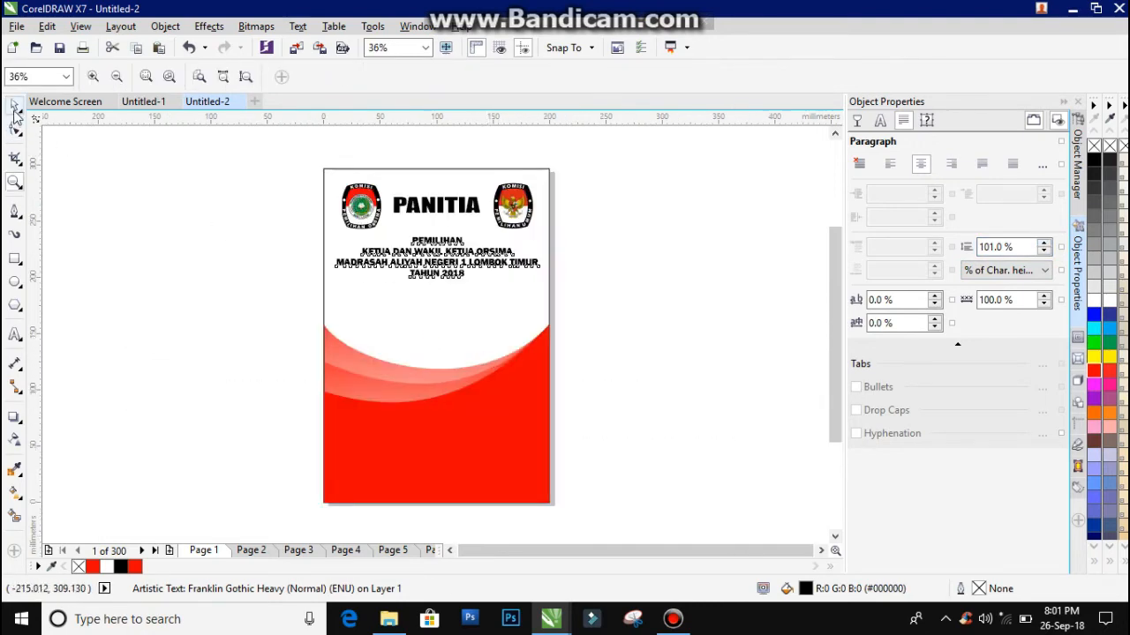
left_click(15, 105)
left_click(214, 250)
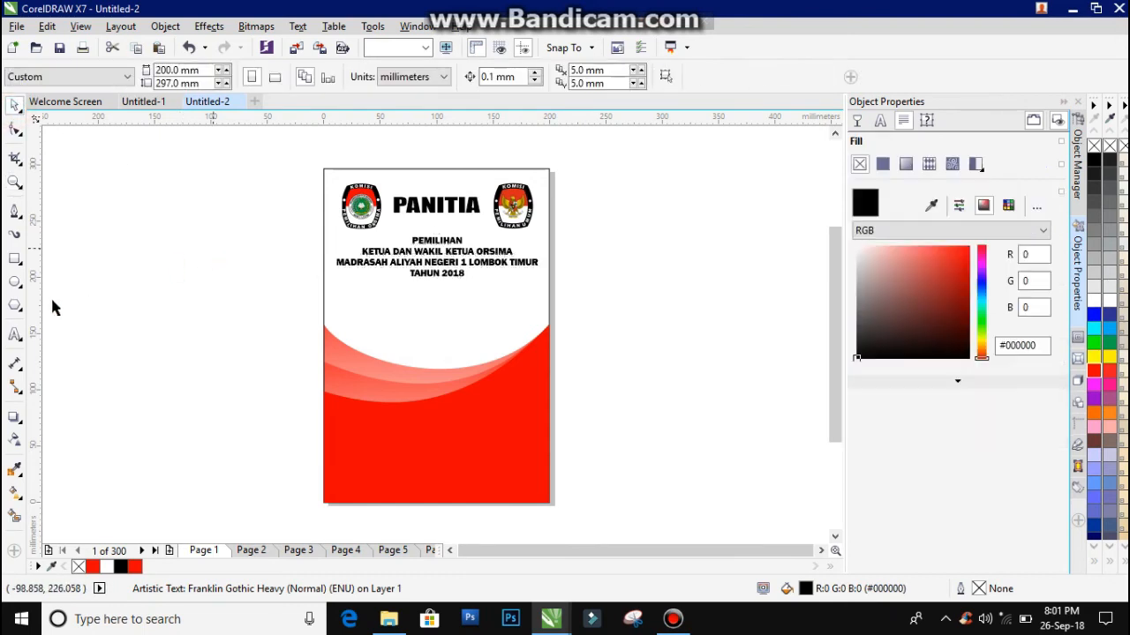
- Draw a rectangle about 48 × 61 mm beside the page and resize it to 20 × 30 mm
left_click(15, 258)
left_click_drag(195, 266, 250, 336)
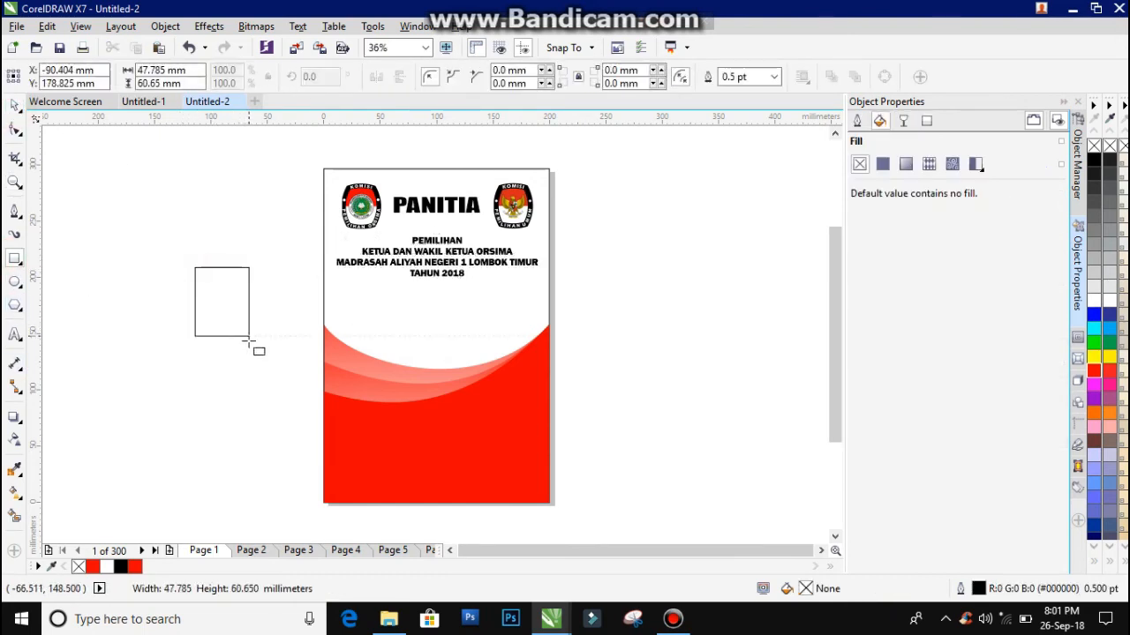
left_click(16, 105)
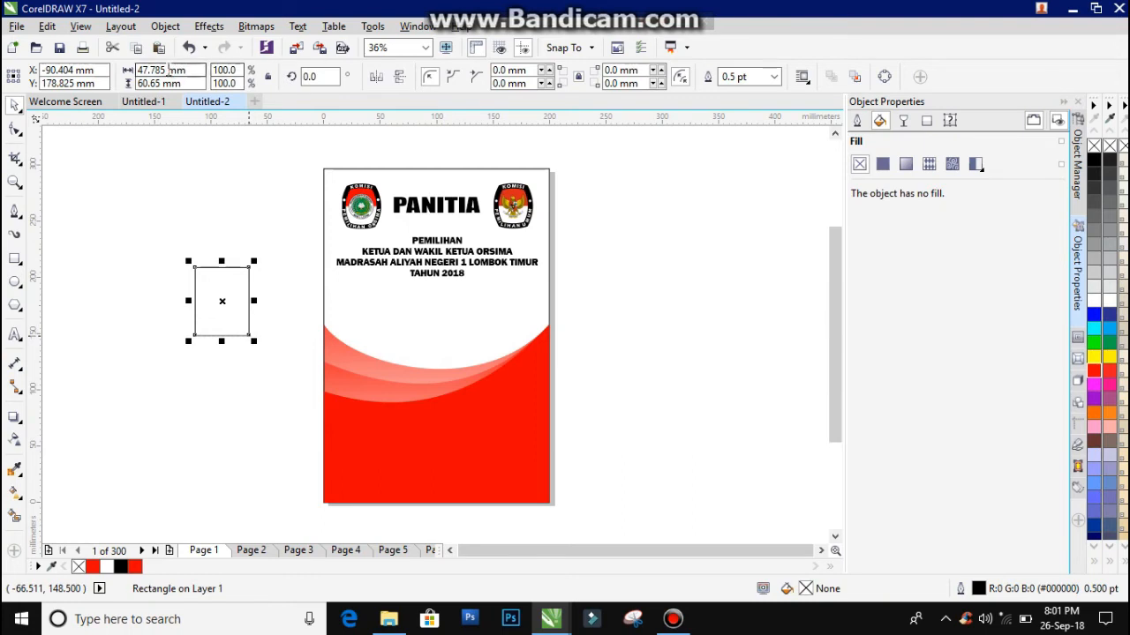
type("20")
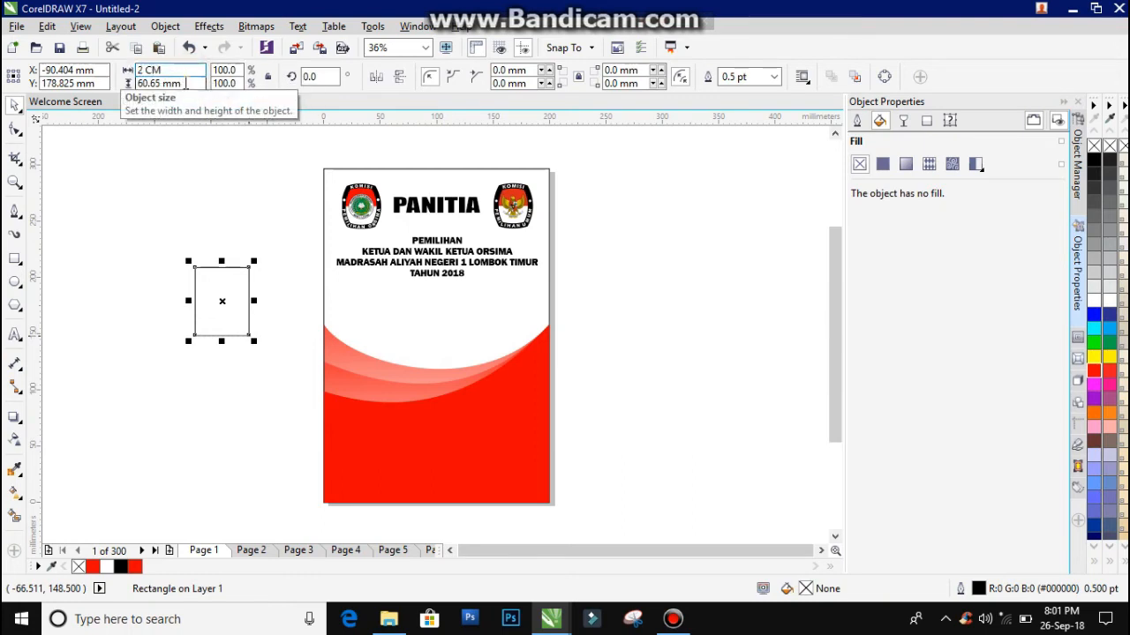
key("Tab")
type("30")
key("Return")
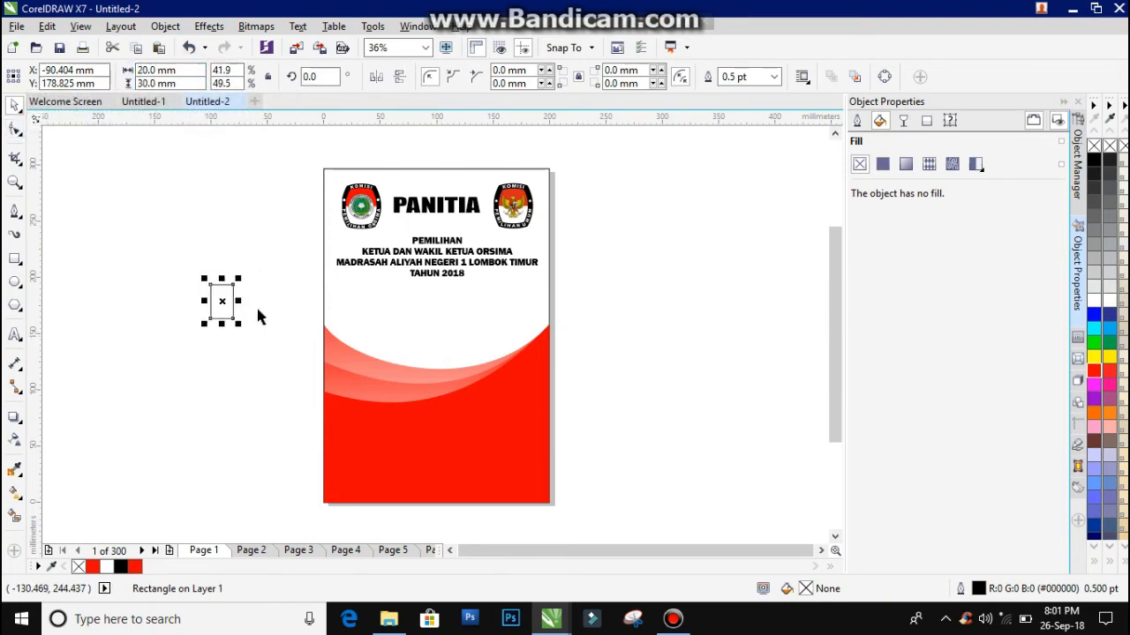
- Move the rectangle closer to the page and set its size to 4 × 6 cm
left_click_drag(410, 315, 276, 300)
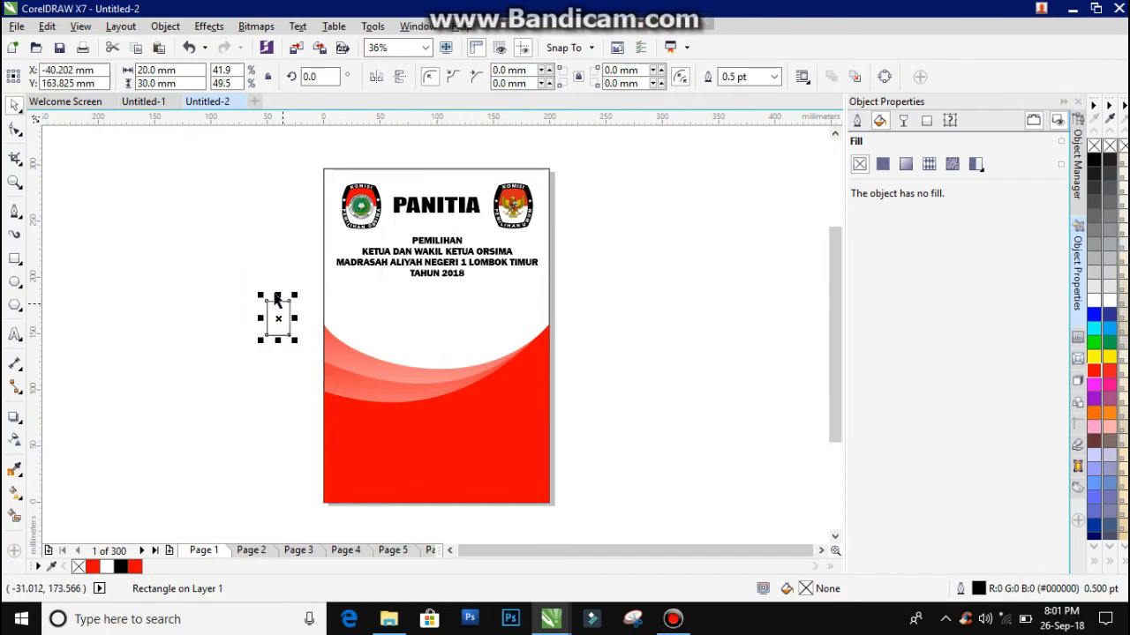
left_click_drag(186, 77, 113, 71)
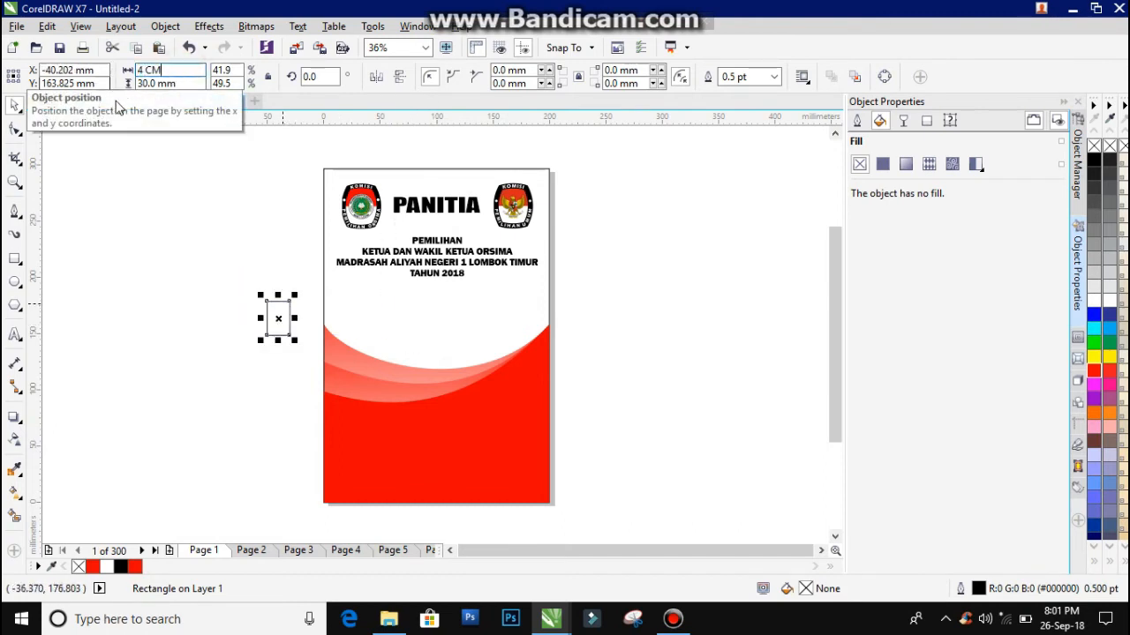
left_click(186, 83)
type("6 CM")
key("Return")
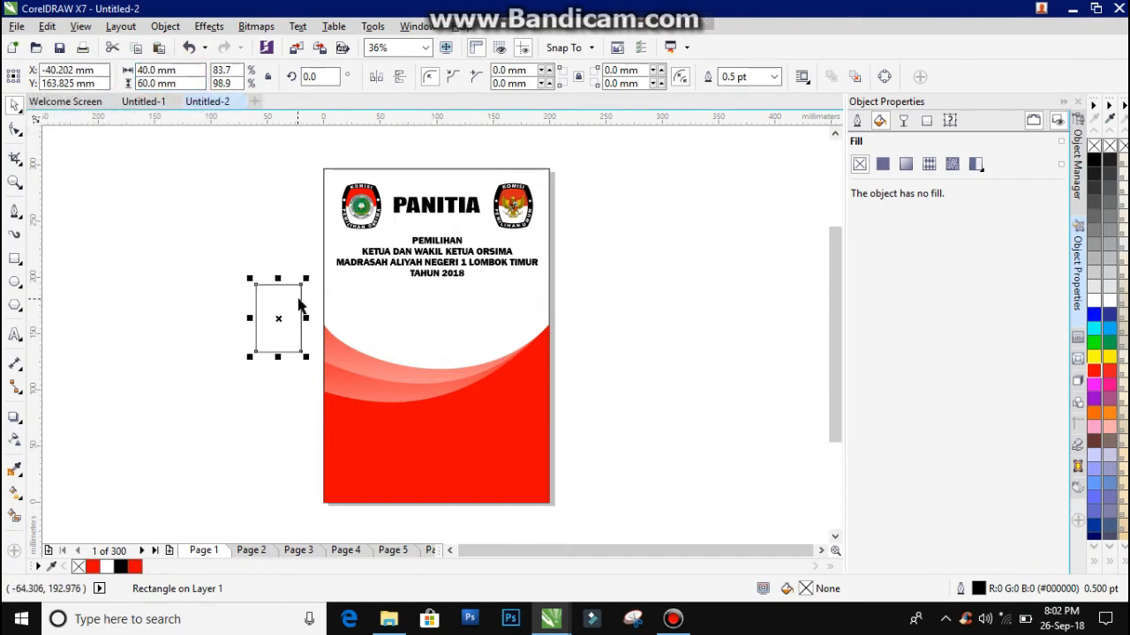
- Place the rectangle centrally below the event text and enlarge it to about 70 × 105 mm as a photo frame
left_click_drag(316, 305, 471, 317)
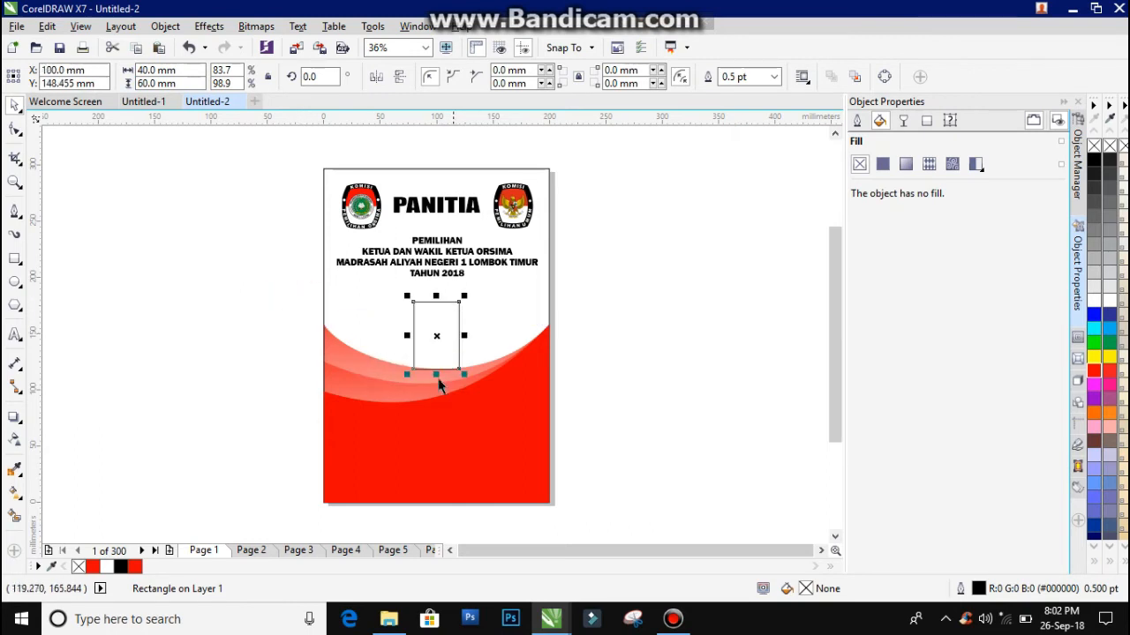
left_click_drag(421, 374, 391, 422)
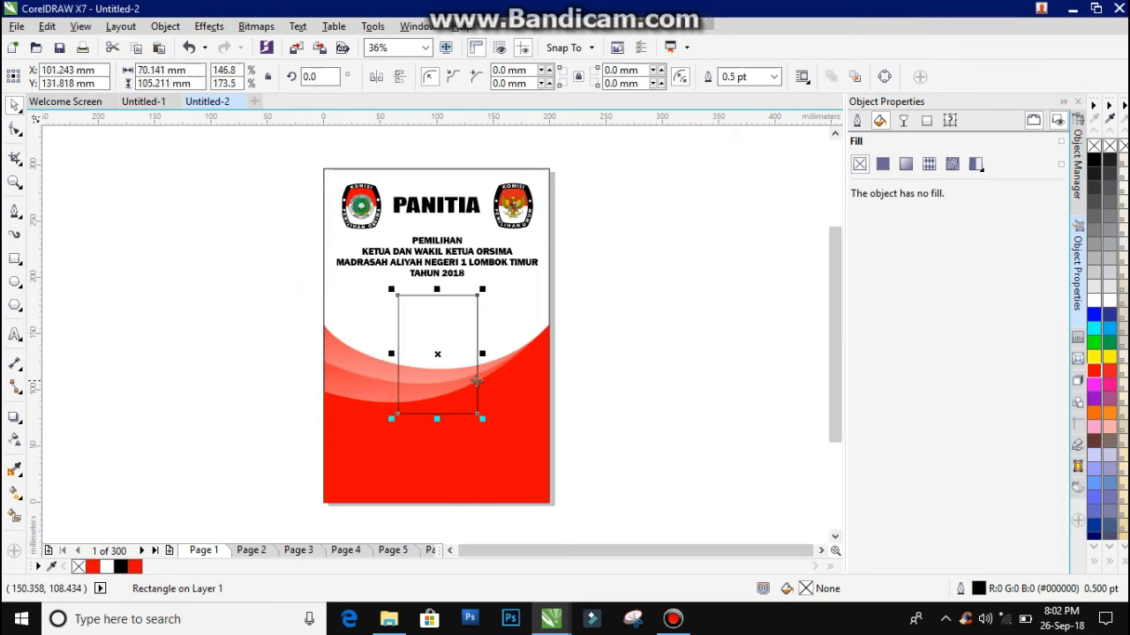
left_click_drag(477, 379, 477, 386)
left_click(590, 369)
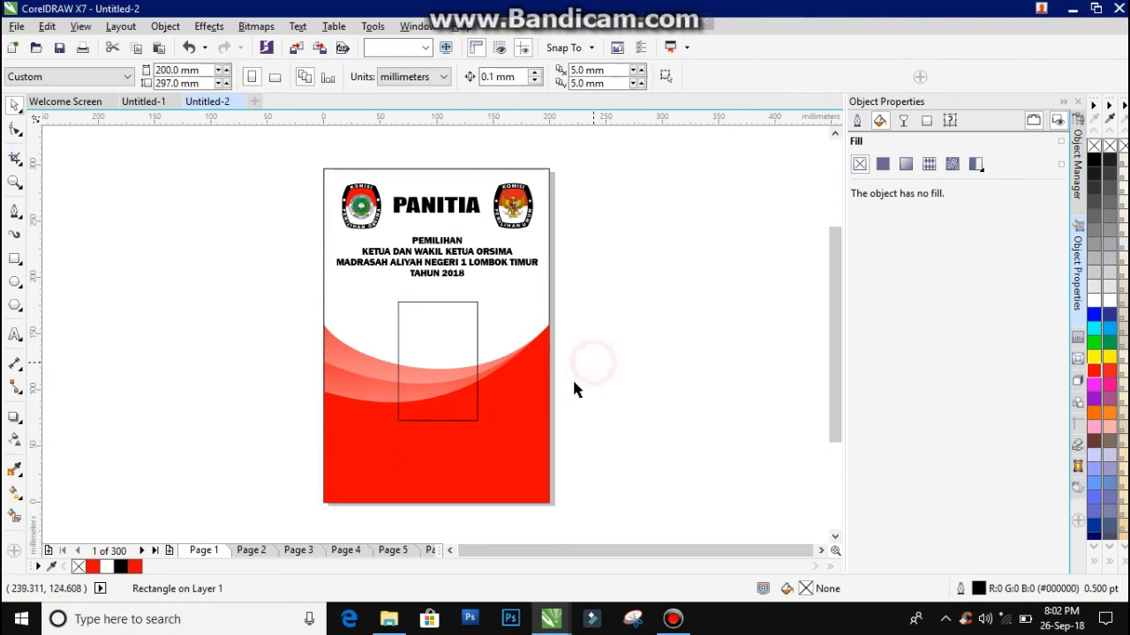
- Draw a horizontal bar about 170 × 13 mm on the red area below the photo frame and place a duplicate beneath it
key("z")
left_click_drag(540, 496, 573, 499)
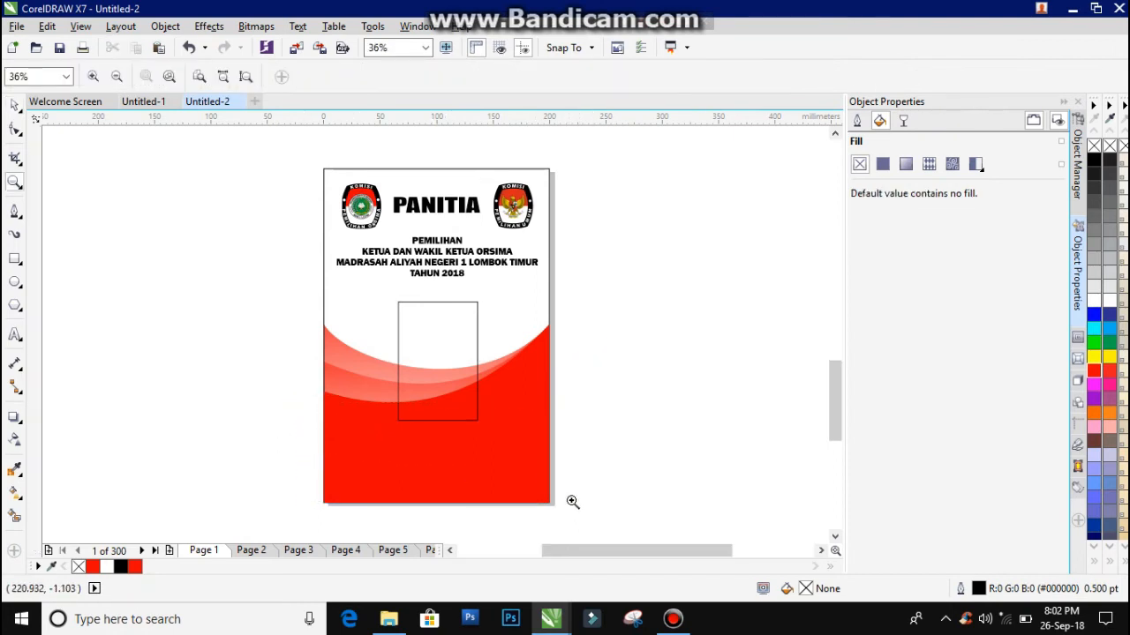
left_click(15, 260)
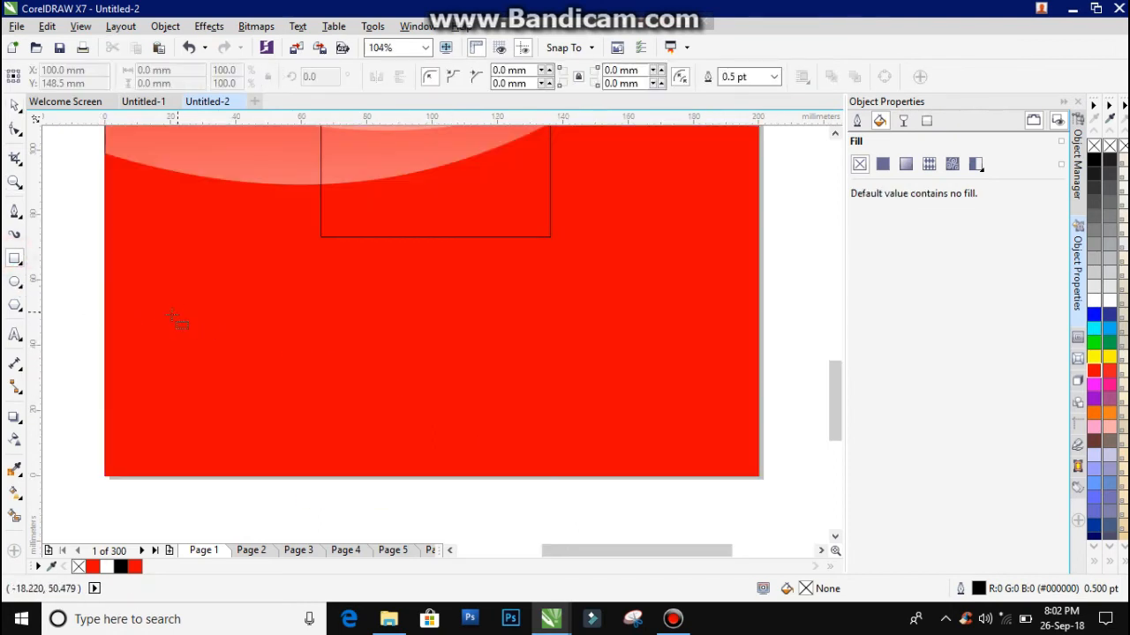
left_click_drag(152, 302, 709, 346)
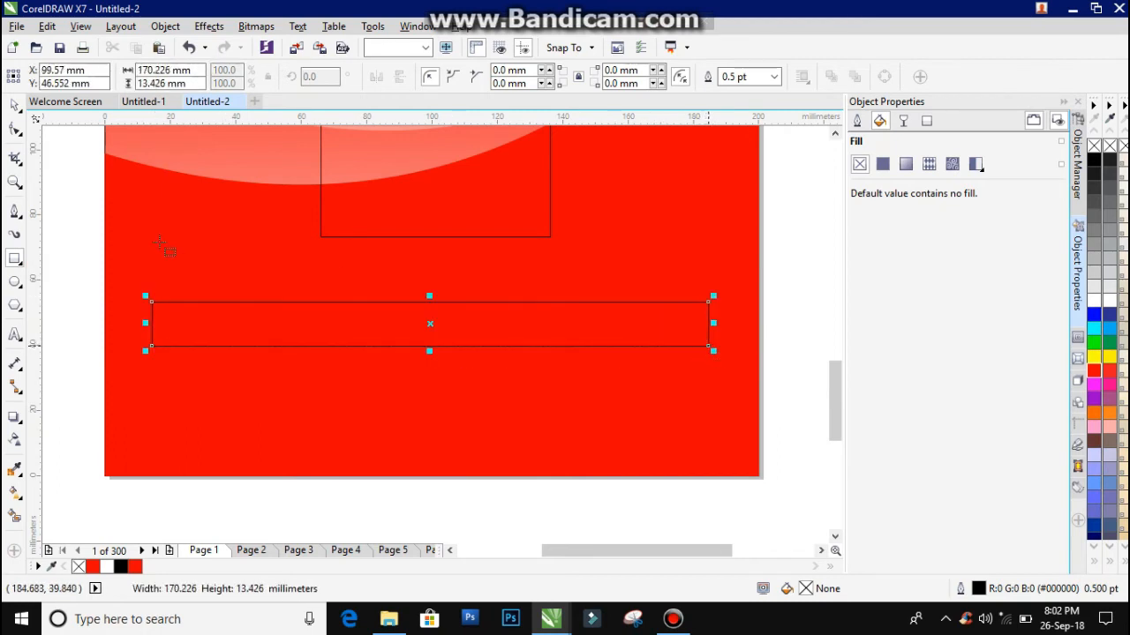
left_click_drag(402, 306, 402, 292)
key("ctrl+d")
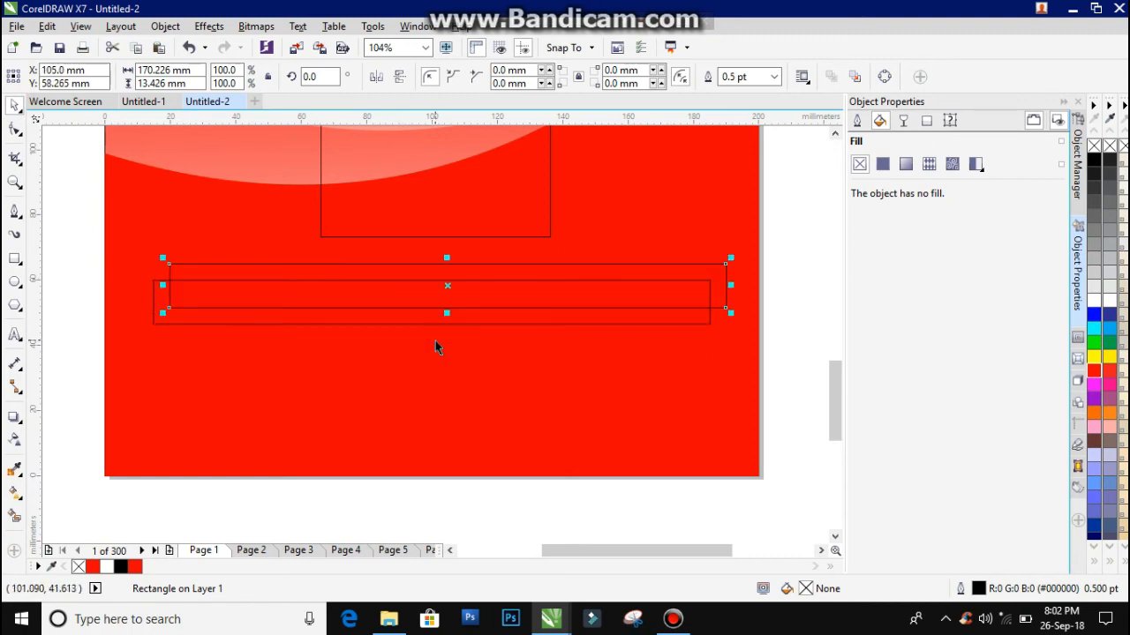
left_click_drag(509, 263, 494, 343)
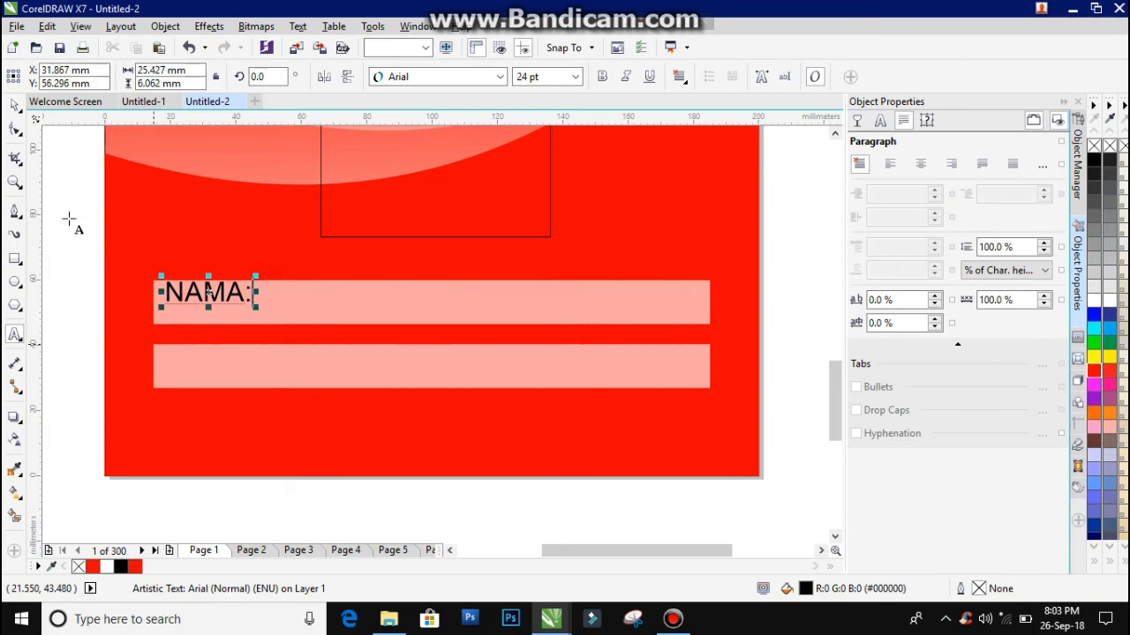
- Centre the "NAMA:" label vertically in the upper bar and outline it in black
left_click_drag(238, 292, 240, 302)
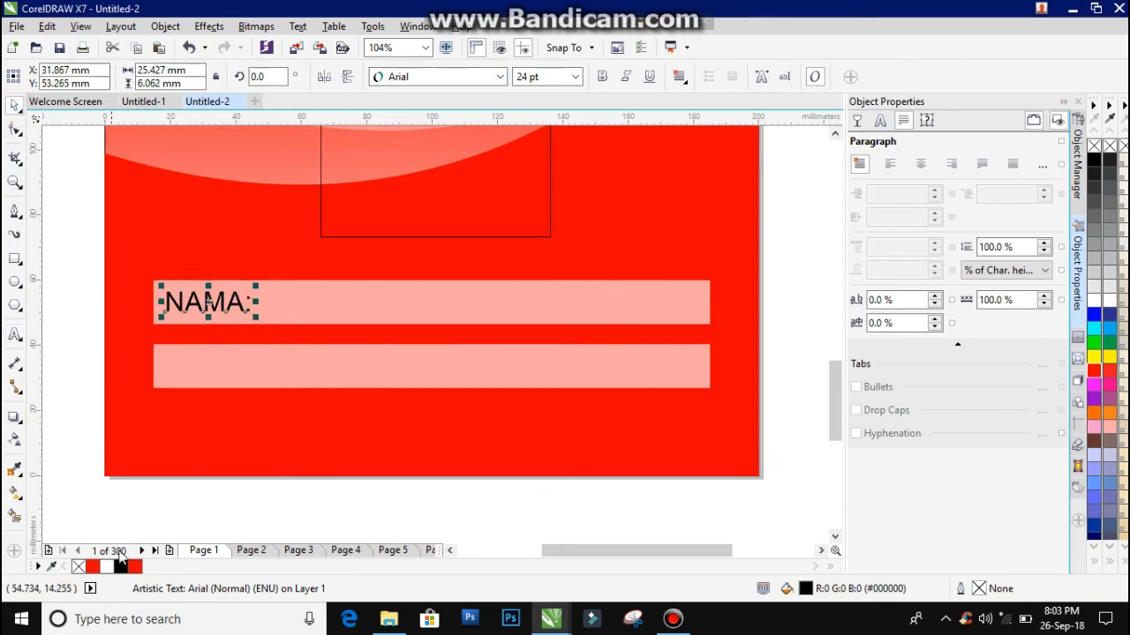
right_click(121, 567)
- Duplicate the "NAMA:" label into the lower bar and change the copy's text to "JABATAN:"
key("ctrl+d")
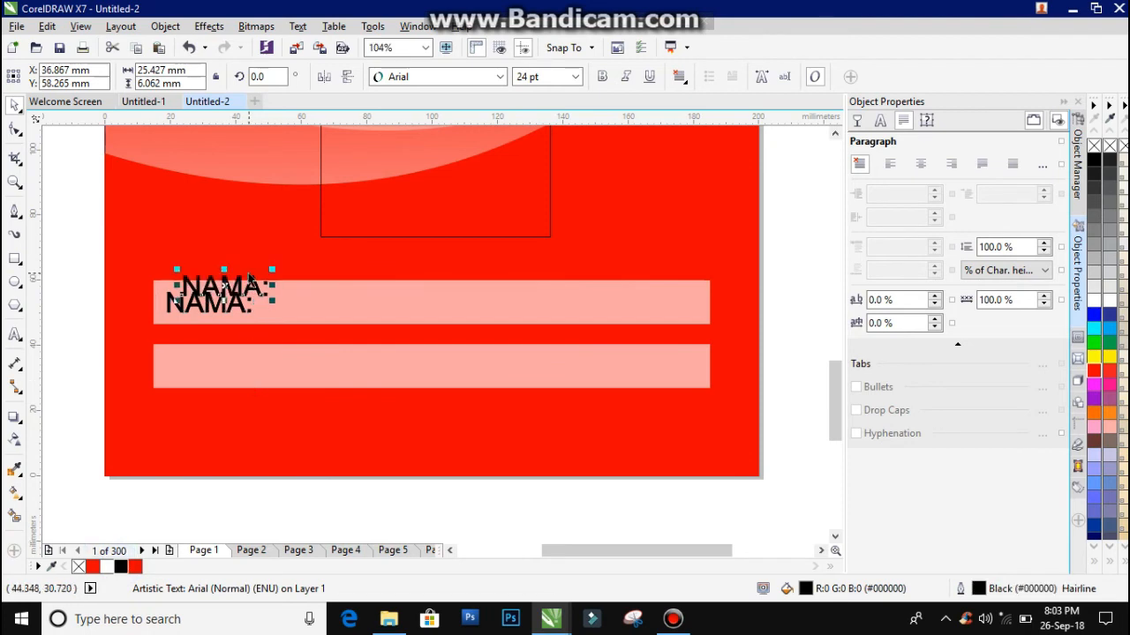
left_click_drag(253, 311, 236, 391)
double_click(238, 368)
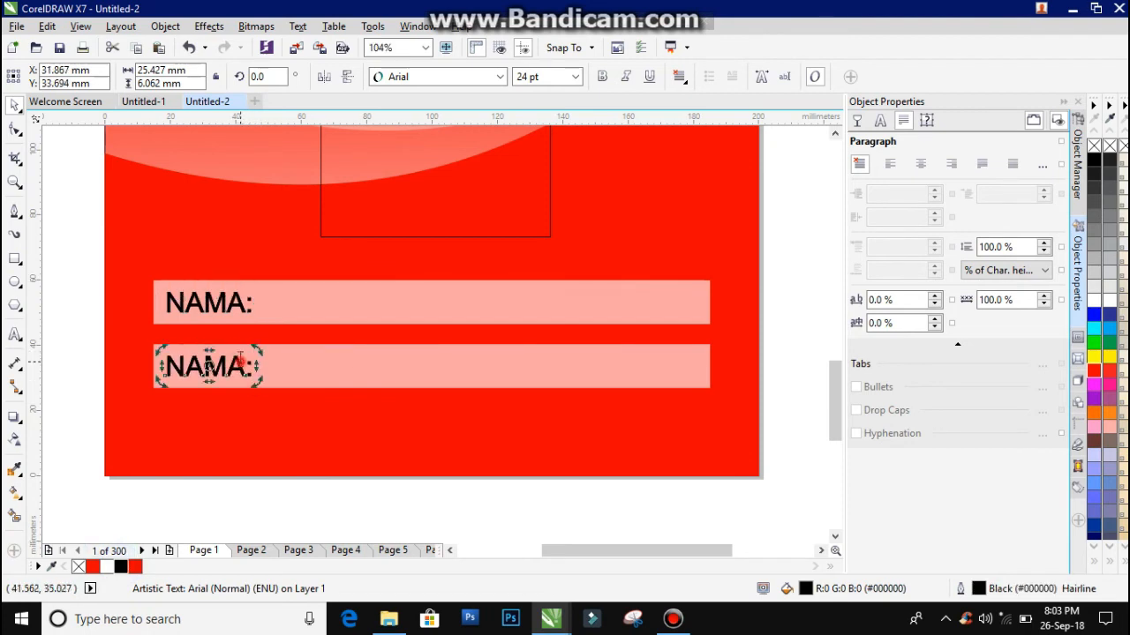
key("BackSpace")
key("BackSpace")
key("BackSpace")
key("BackSpace")
type("JABAT")
left_click(14, 106)
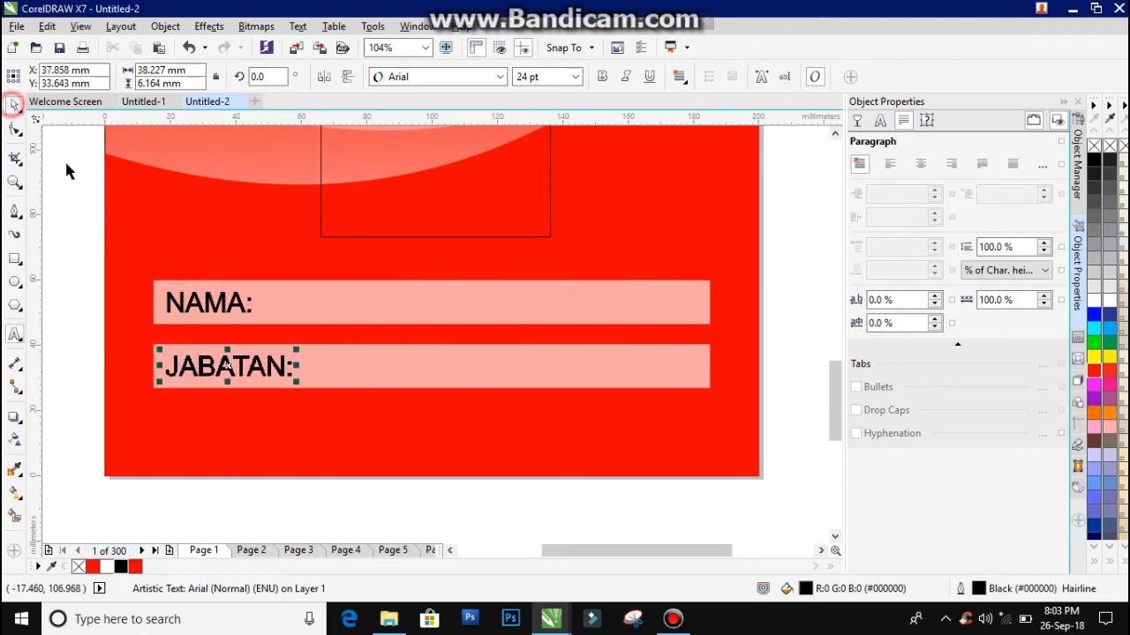
left_click(360, 499)
key("z")
key("shift+F4")
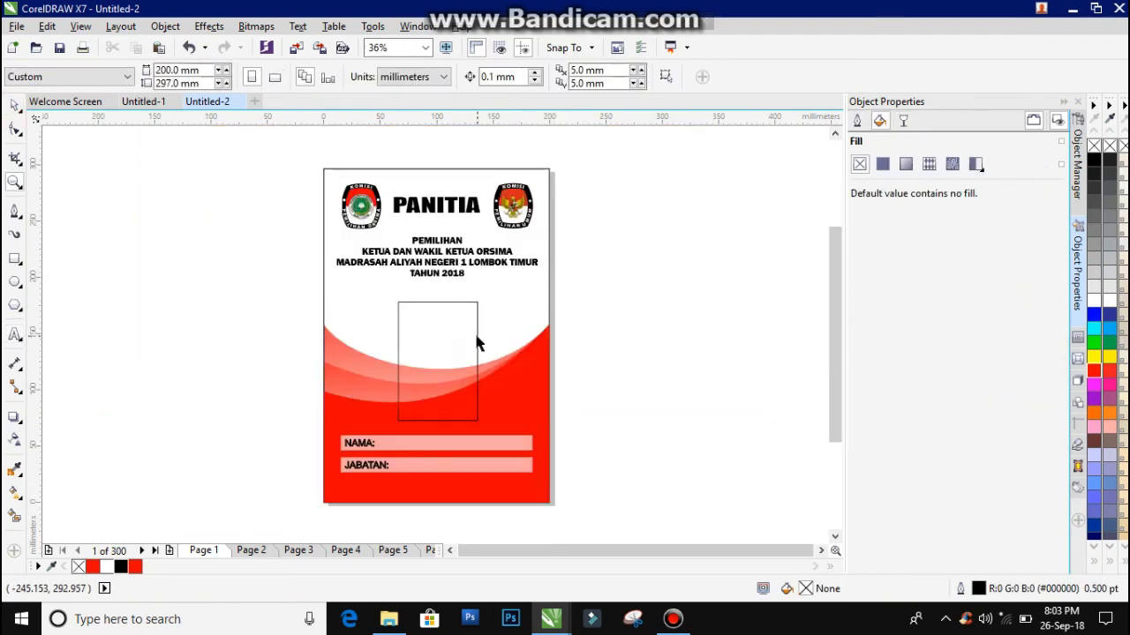
left_click(478, 333)
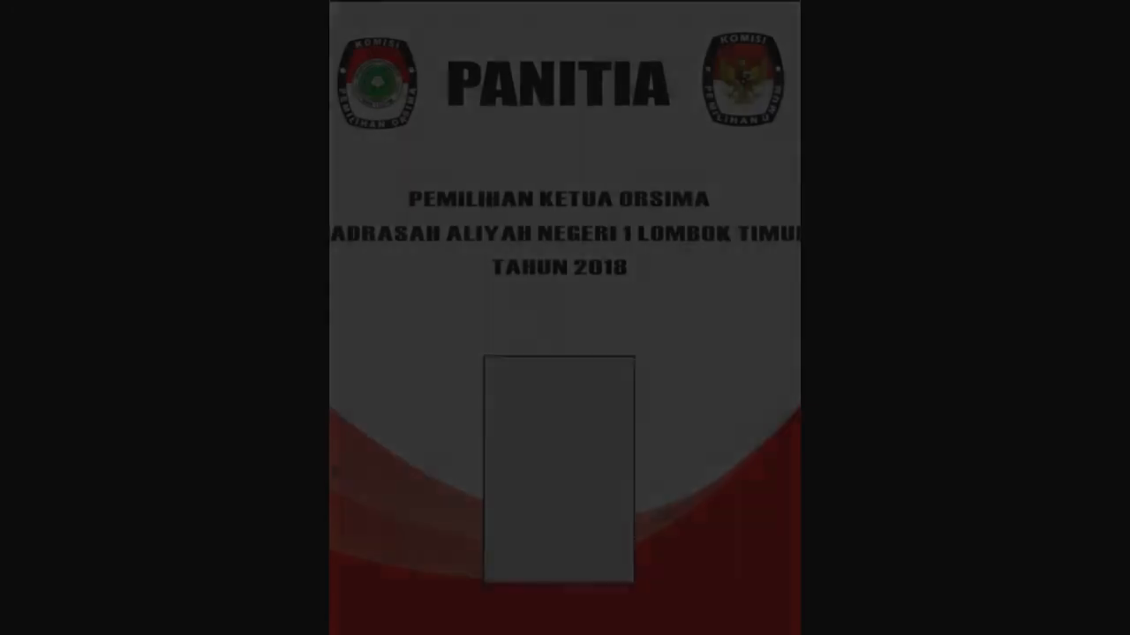